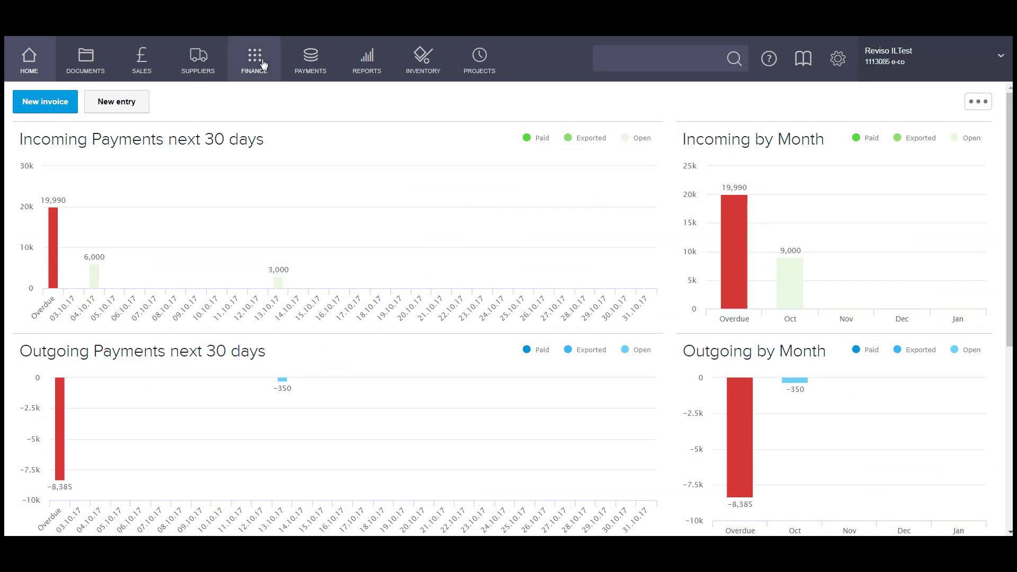
- Open the bank reconciliation for account 1200 and load the "Bank statement" file from the Imports folder into the CSV import
click(304, 73)
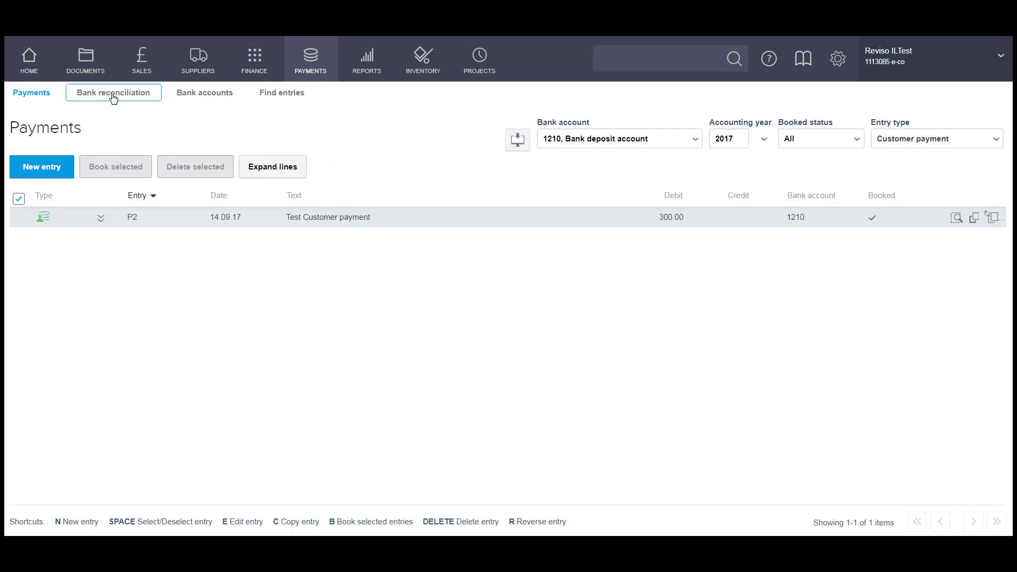
click(111, 96)
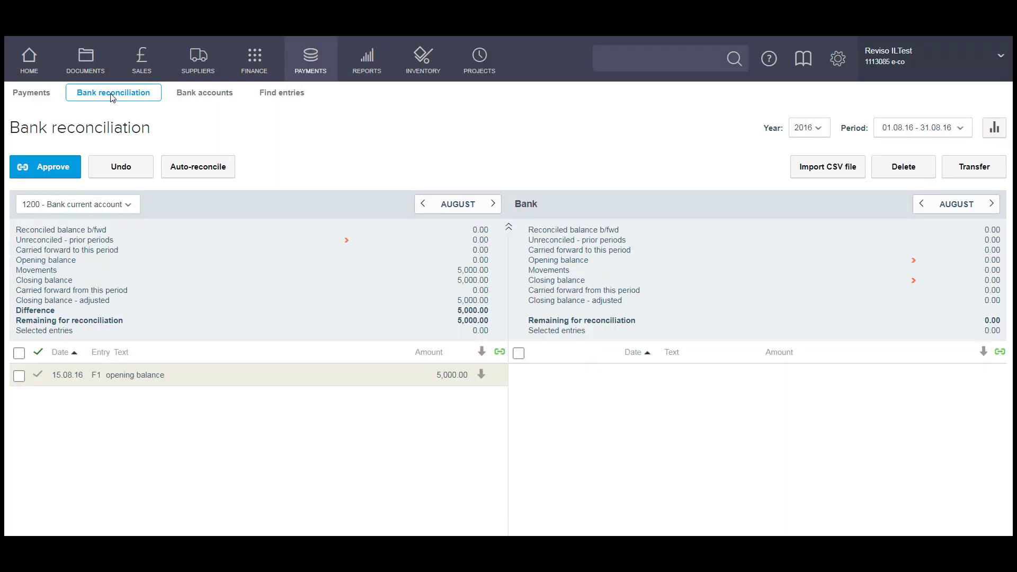
click(805, 169)
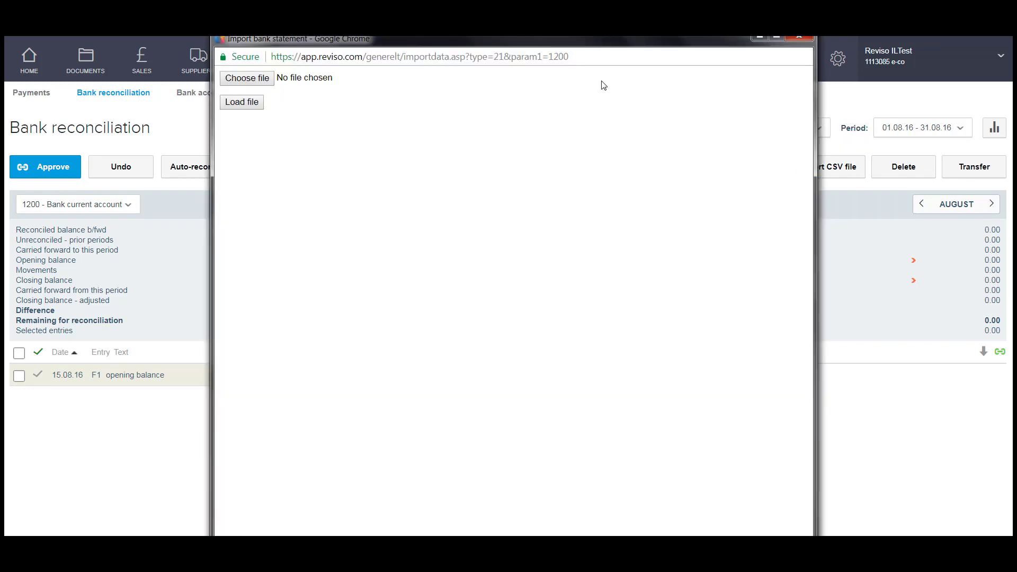
click(244, 81)
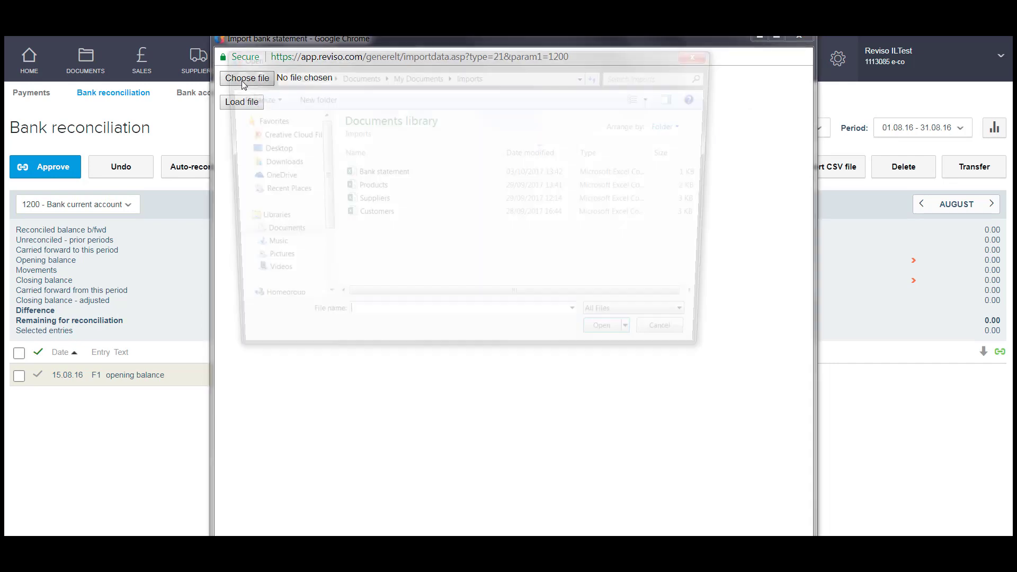
click(363, 177)
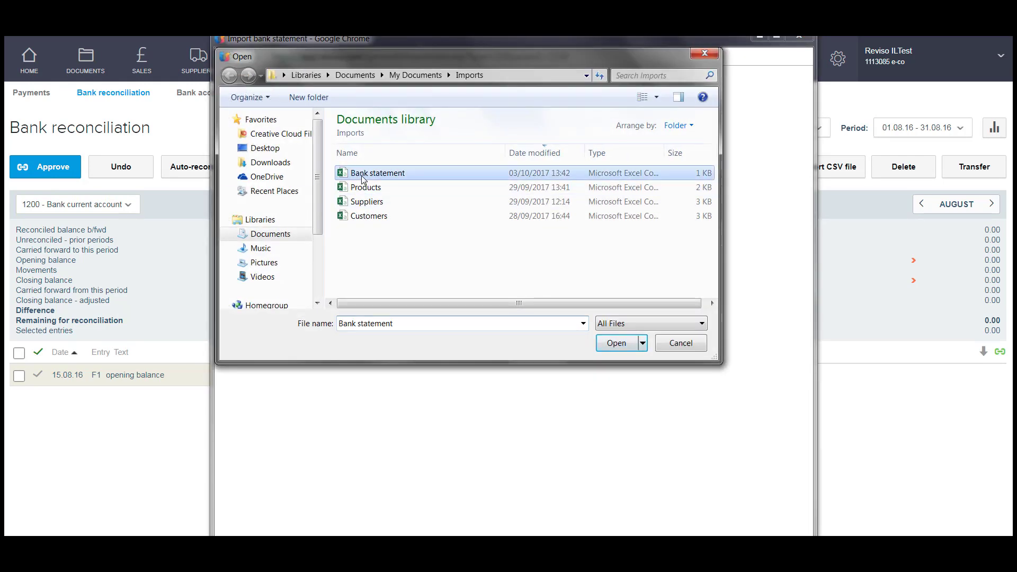
double_click(362, 177)
click(245, 103)
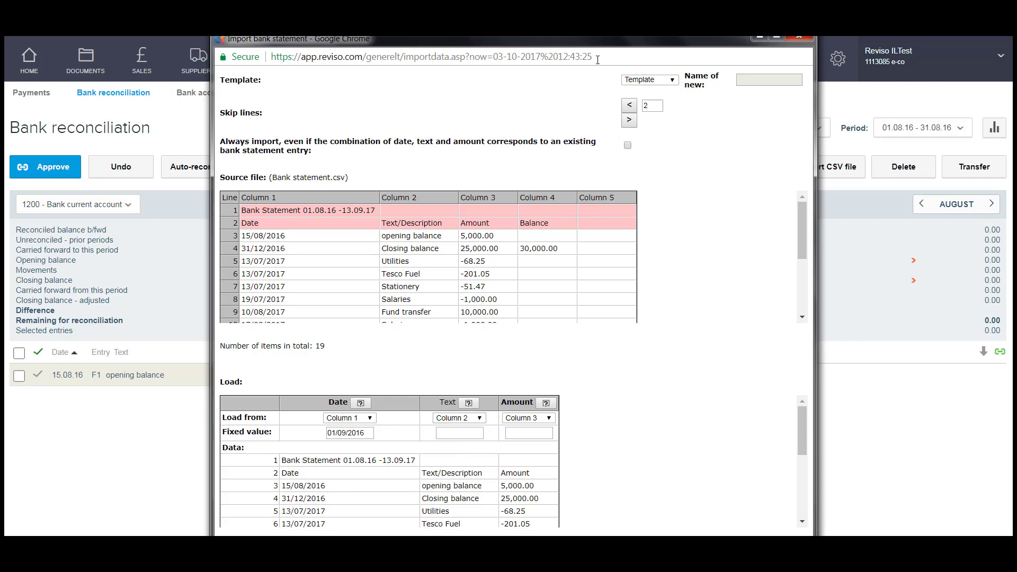
- Import the loaded bank statement data with its existing column mapping and close the import window
drag(584, 45, 578, 7)
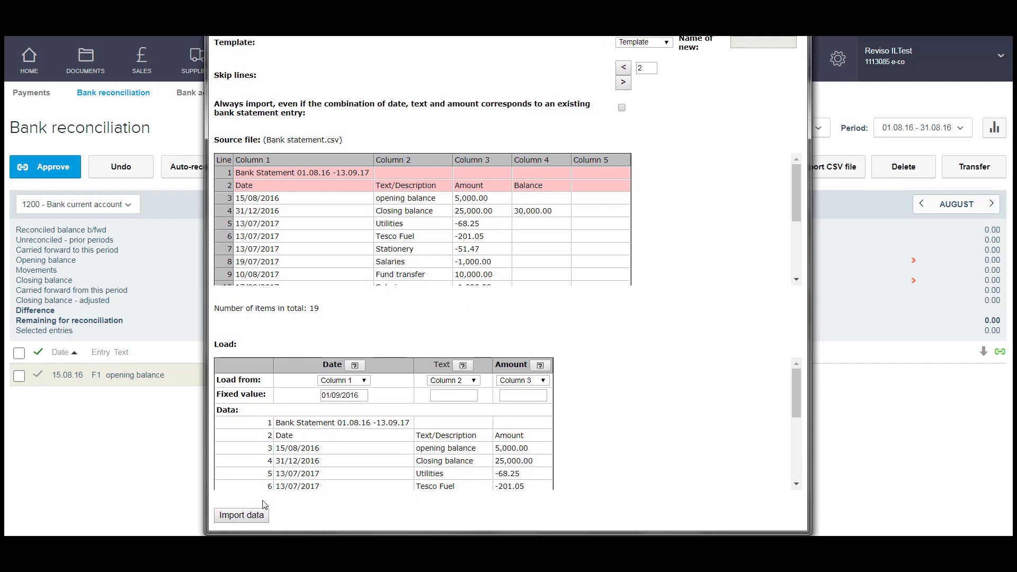
click(237, 518)
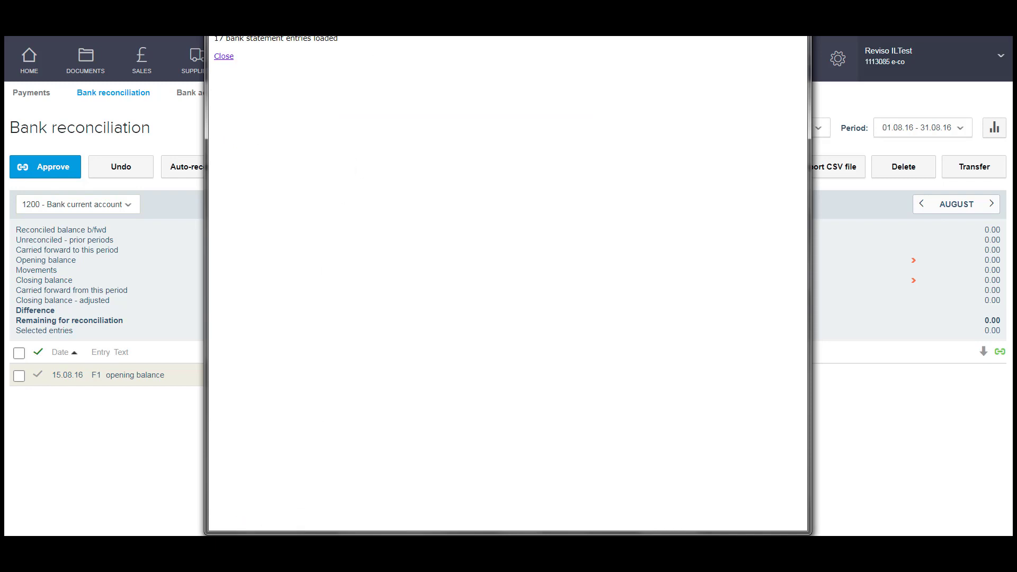
drag(407, 3, 370, 80)
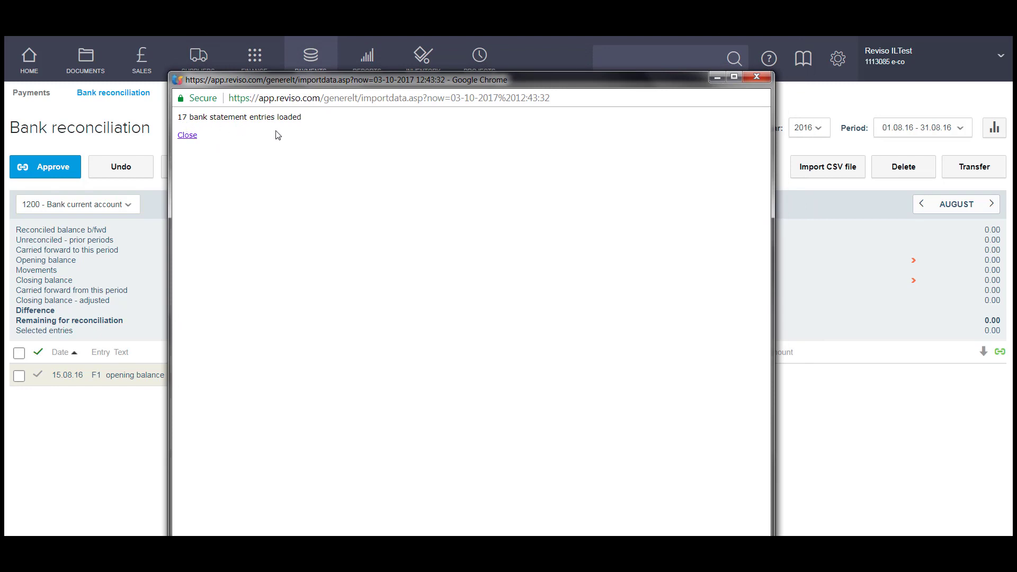
click(187, 136)
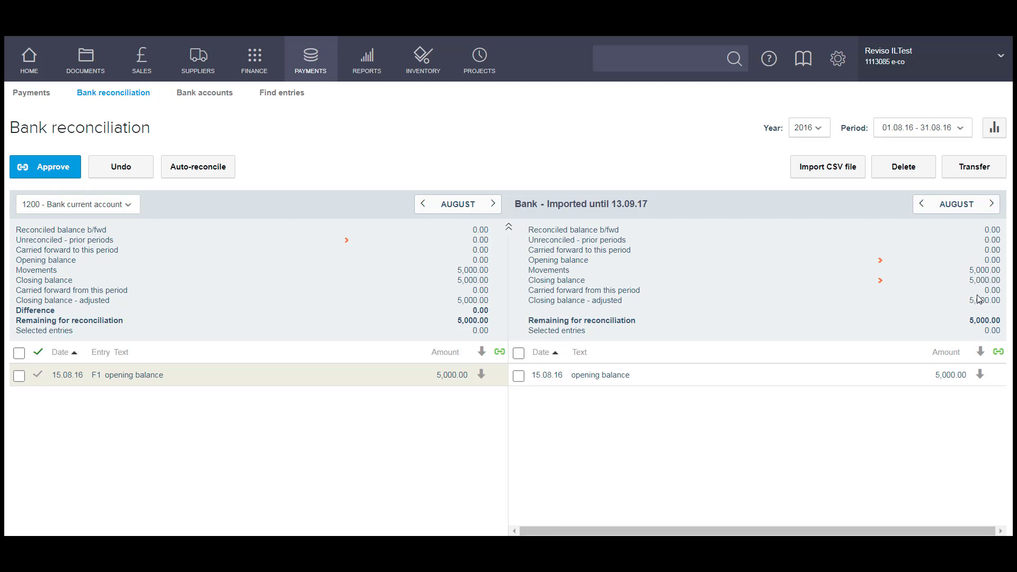
- Match the 15.08.16 opening balance entries on the bank and ledger sides and approve the reconciliation
click(519, 377)
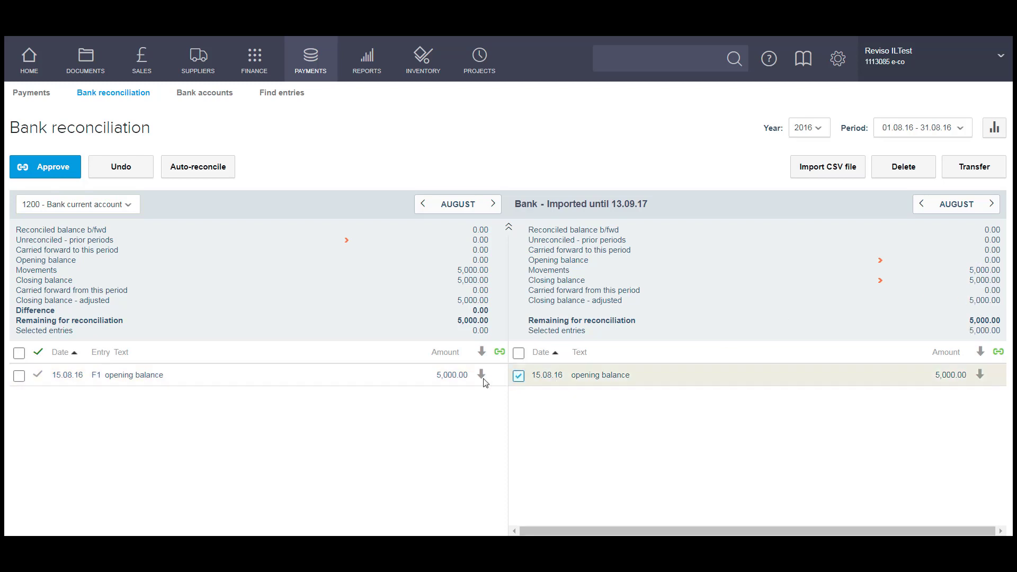
click(19, 376)
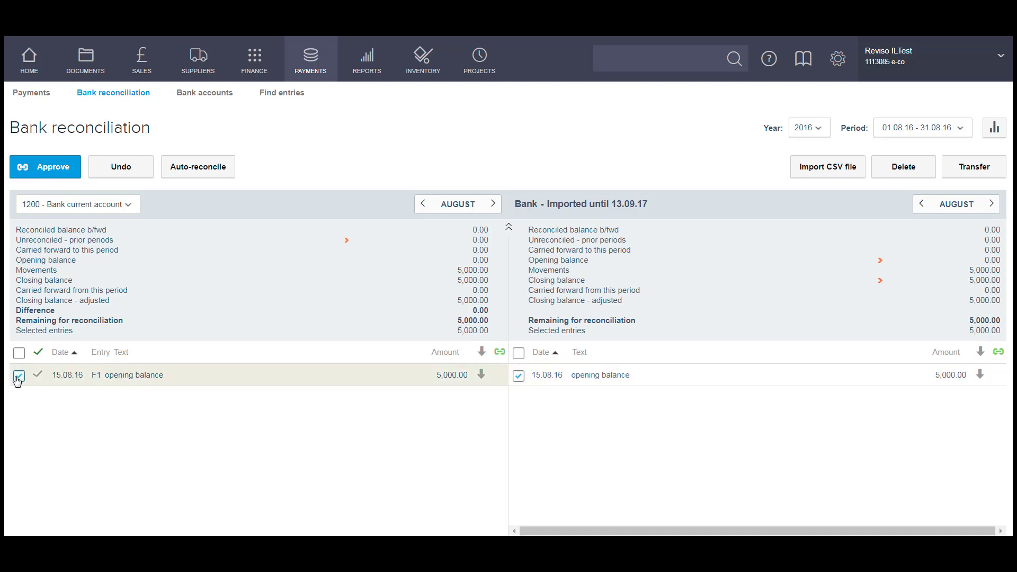
click(33, 161)
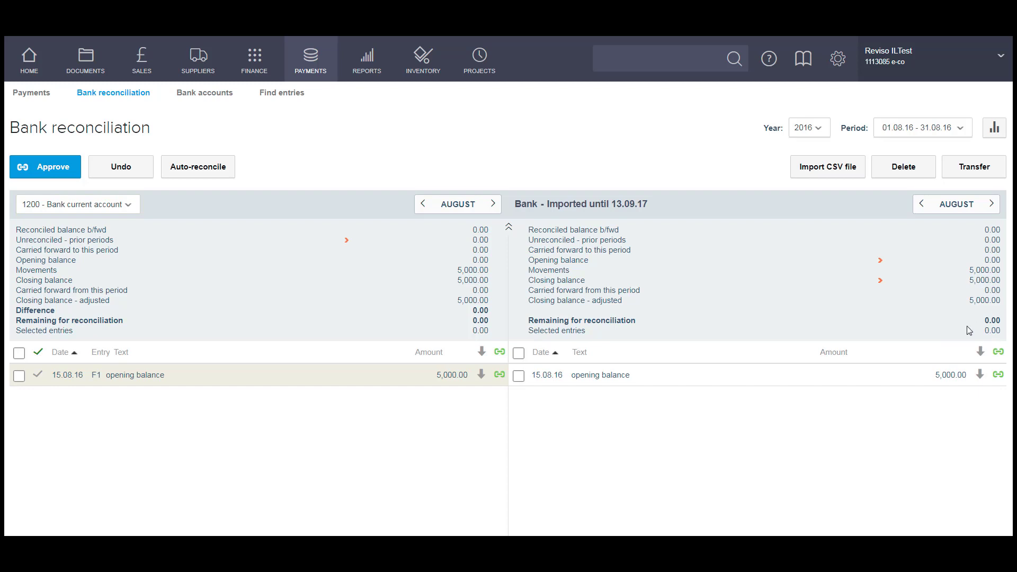
- Examine the System and Bank columns of the August 2016 bank reconciliation report, then close it
click(992, 131)
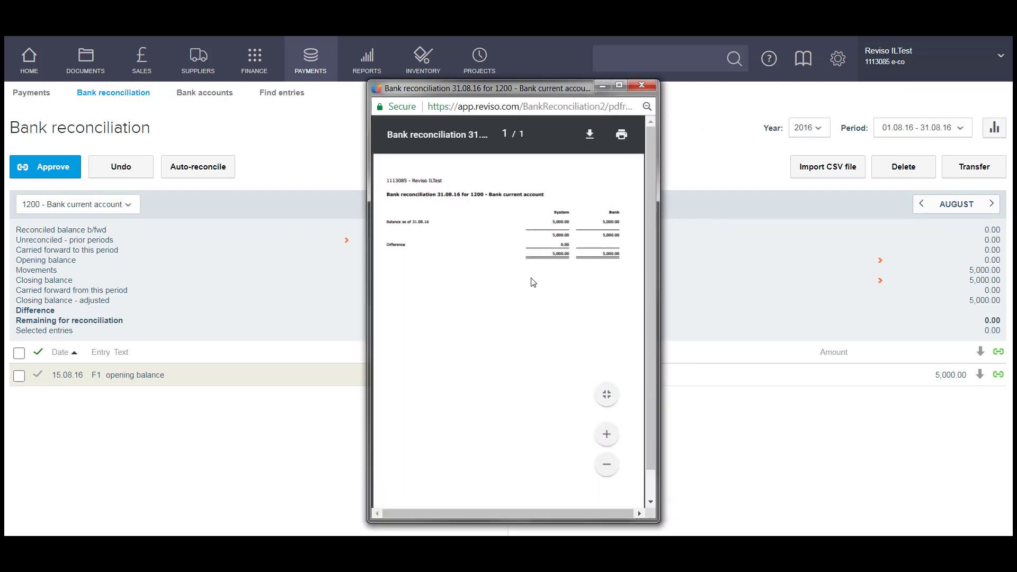
click(606, 435)
click(606, 443)
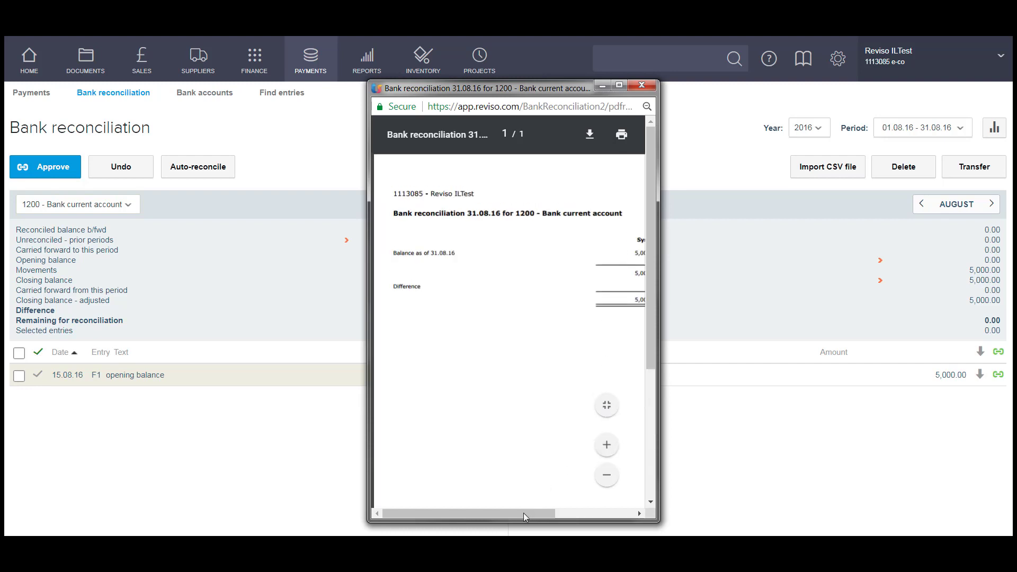
drag(532, 513, 609, 516)
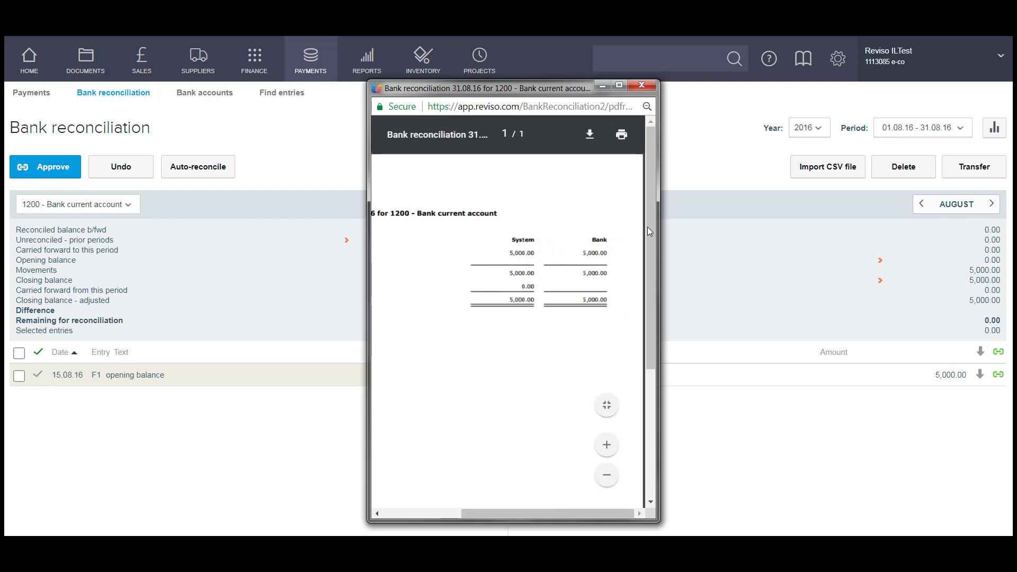
click(642, 88)
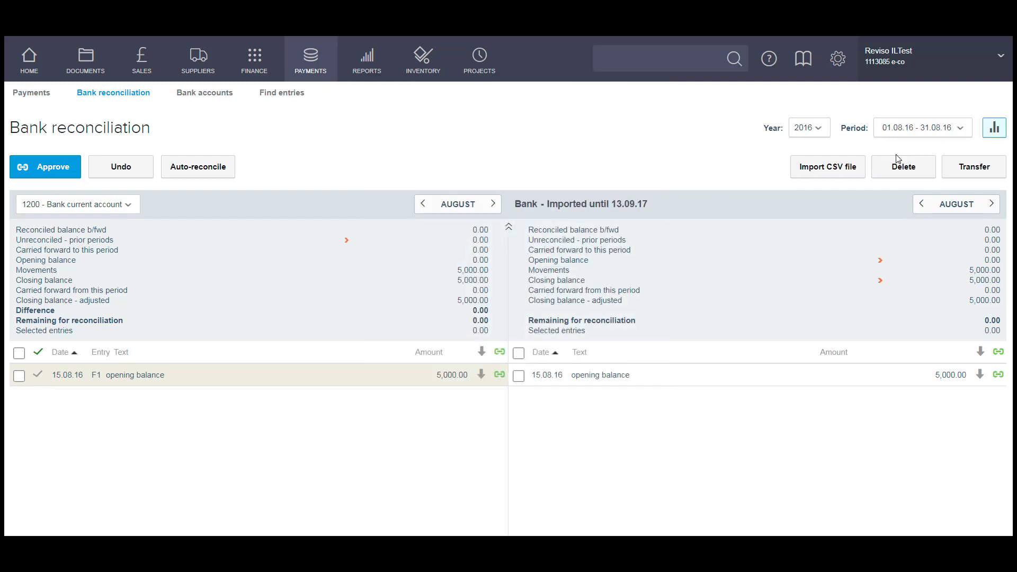
- Advance the reconciliation period month by month through September, October and November to 01.12.16 - 31.12.16
click(959, 129)
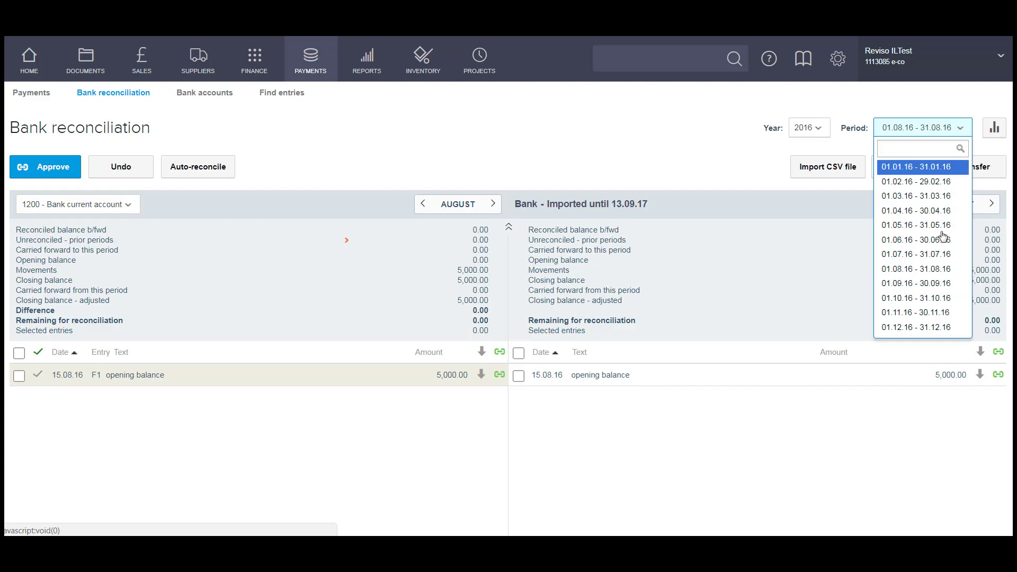
click(920, 285)
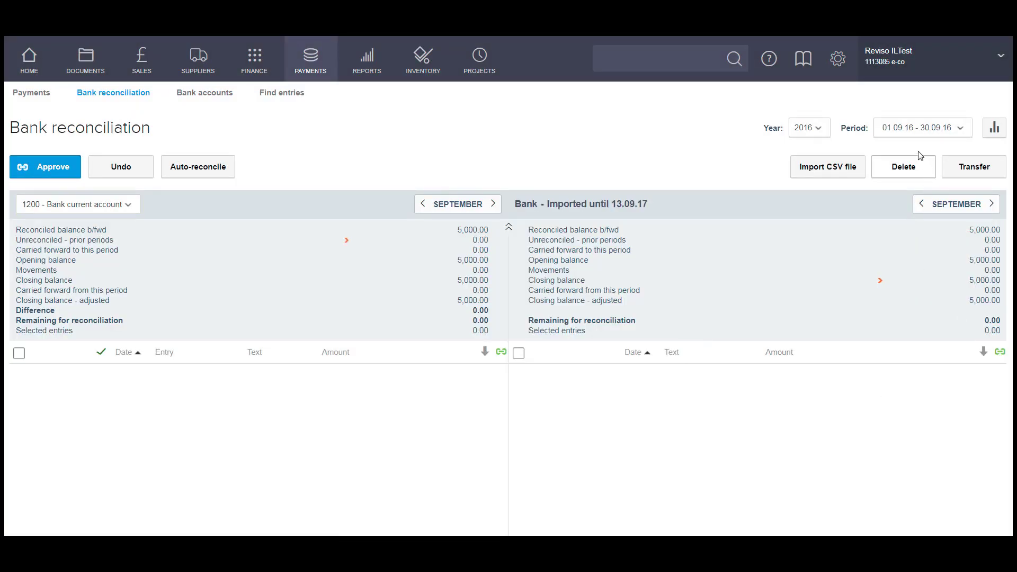
click(960, 130)
click(935, 300)
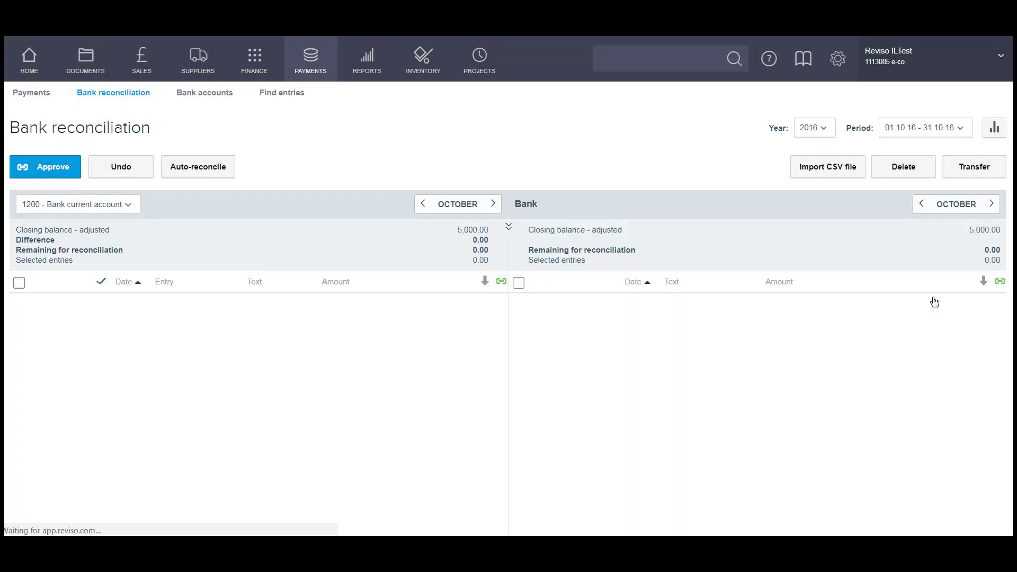
click(959, 132)
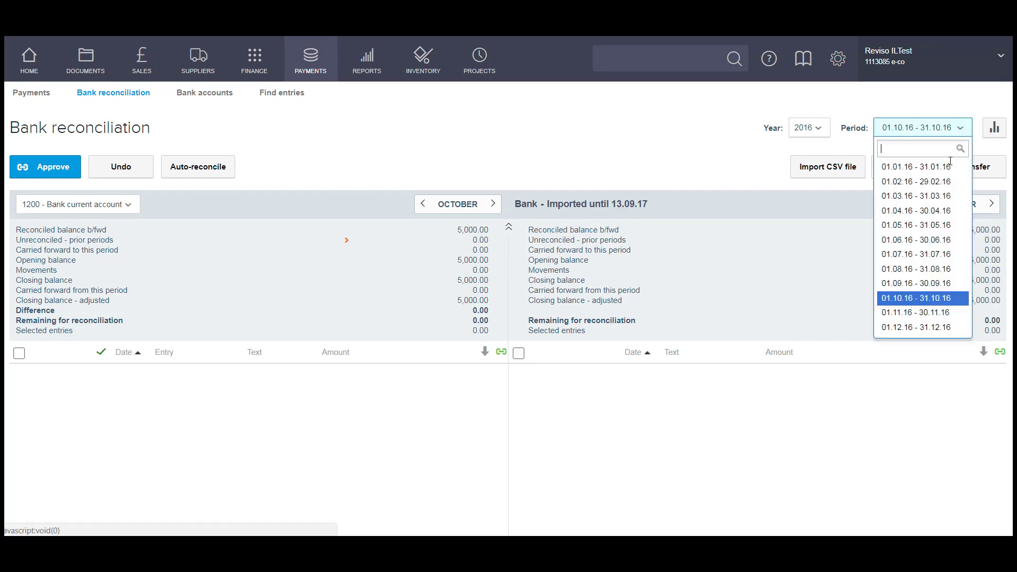
click(935, 317)
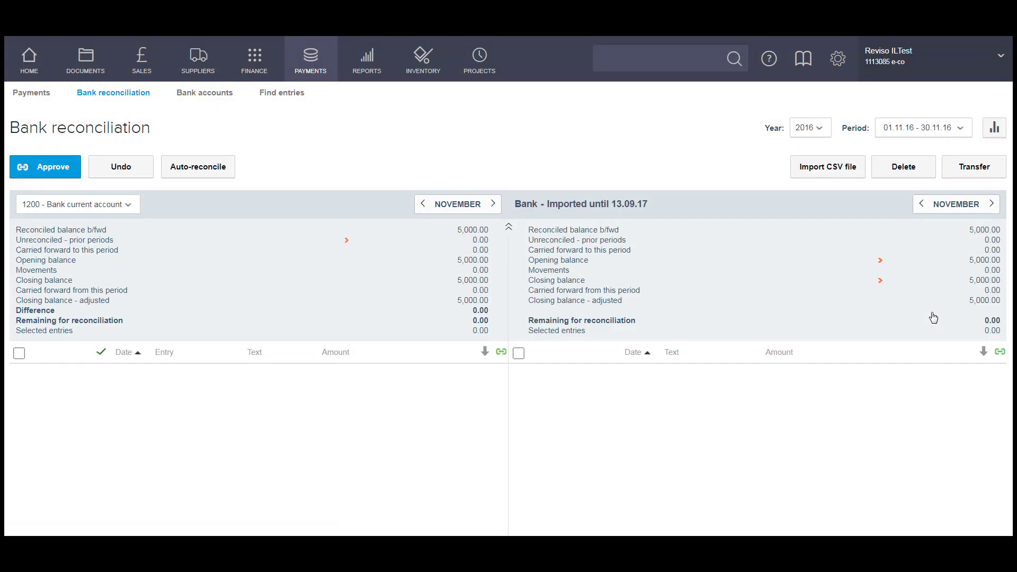
click(960, 129)
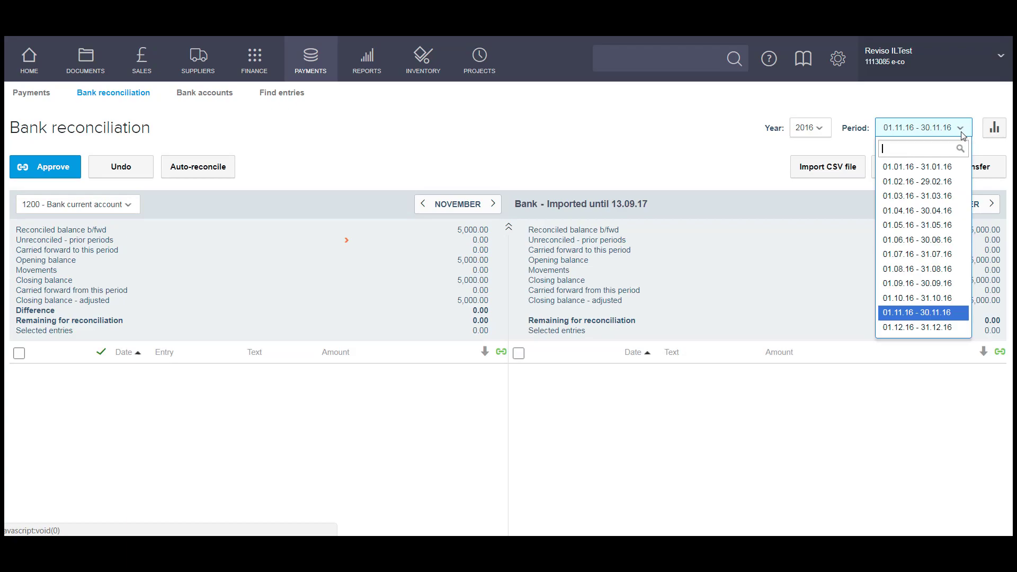
click(931, 329)
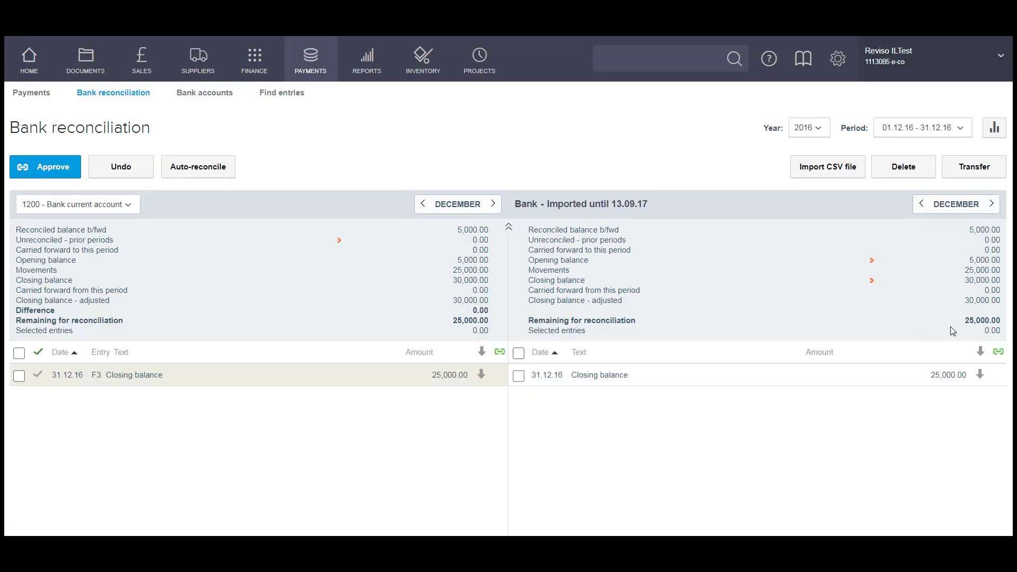
- Reconcile the 31.12.16 closing balance entries and review the December 2016 reconciliation report
click(519, 378)
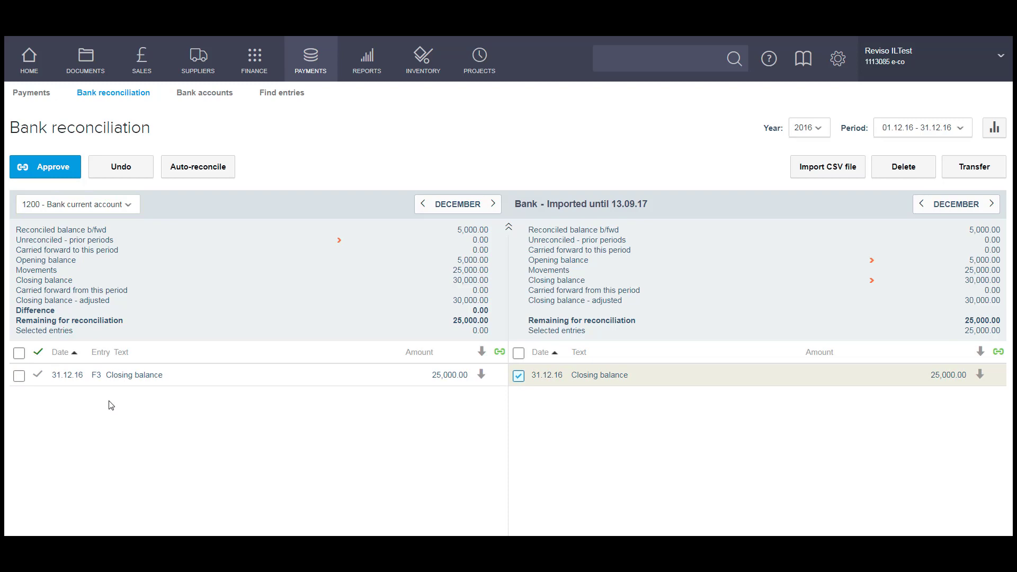
click(19, 376)
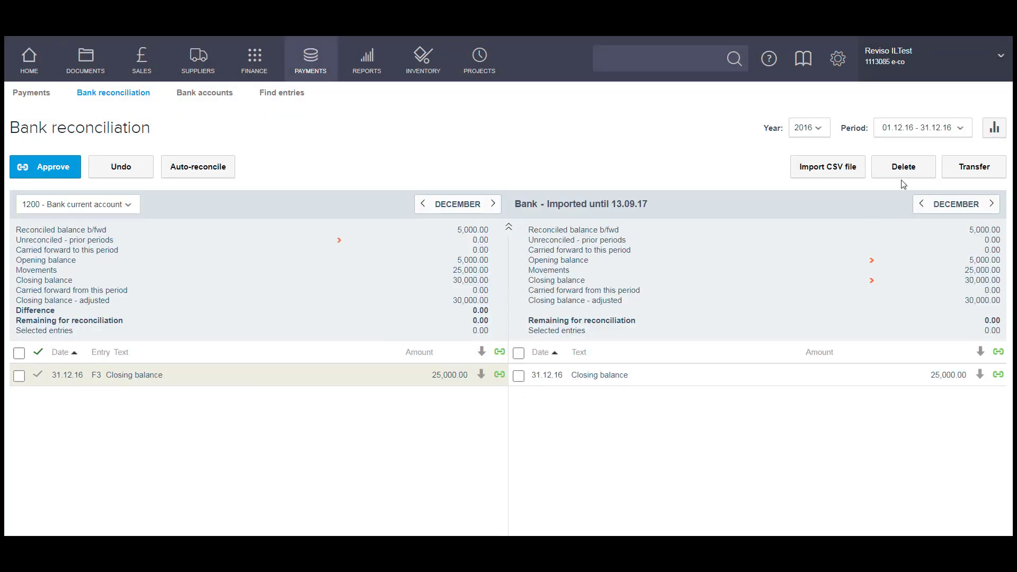
click(995, 133)
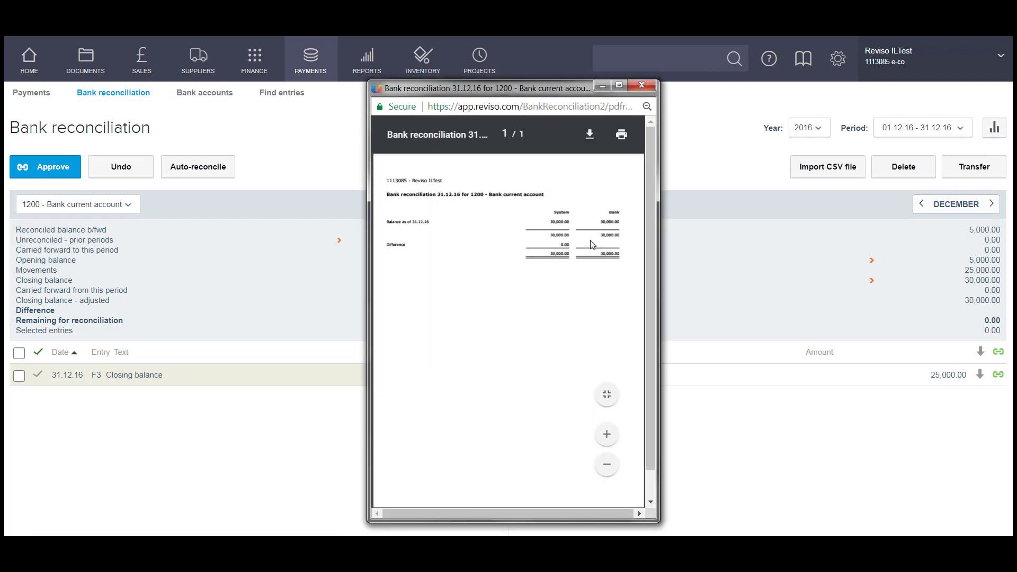
click(641, 88)
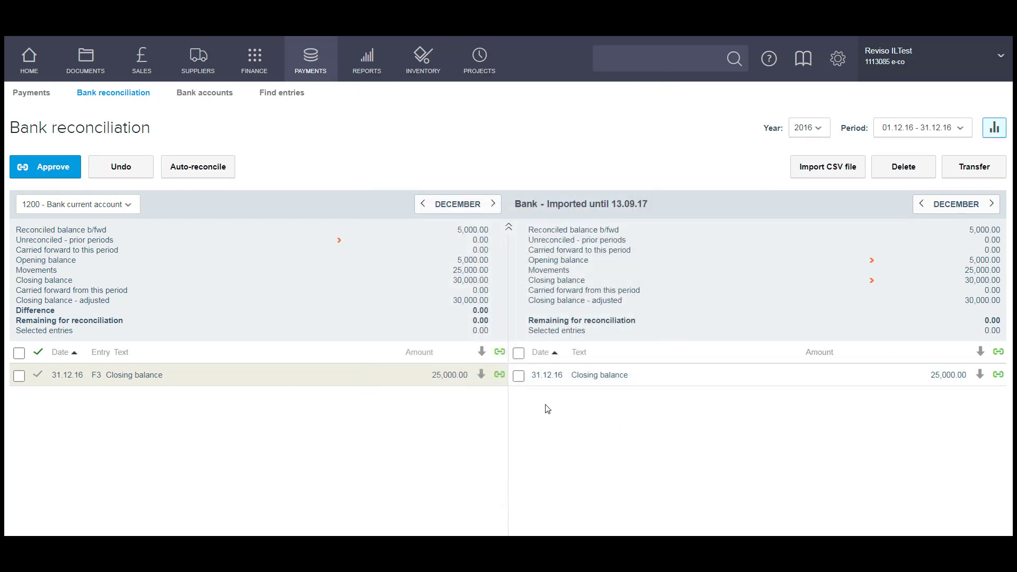
- Undo the reconciliation of the 31.12.16 closing balance entries
click(519, 375)
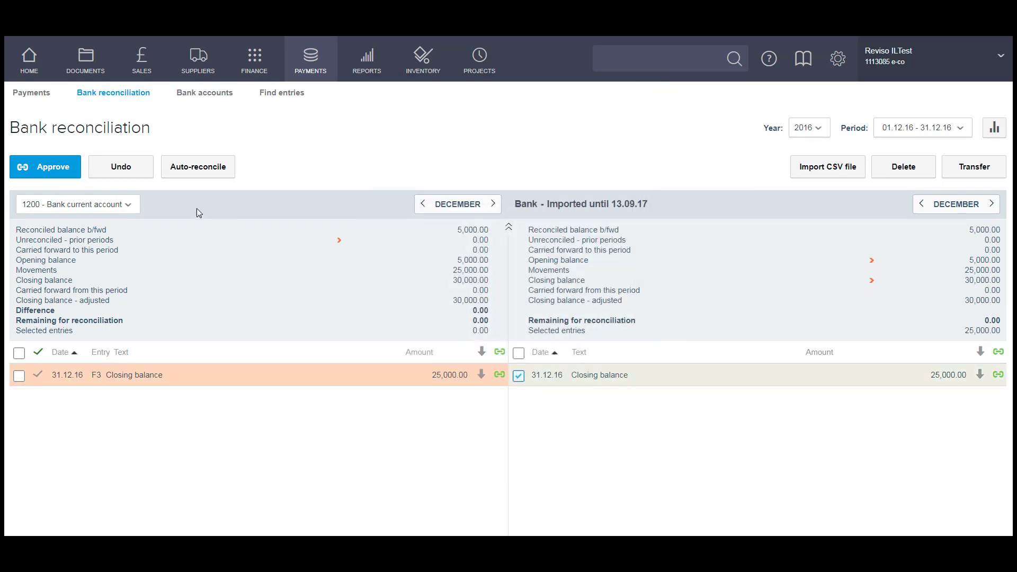
click(124, 167)
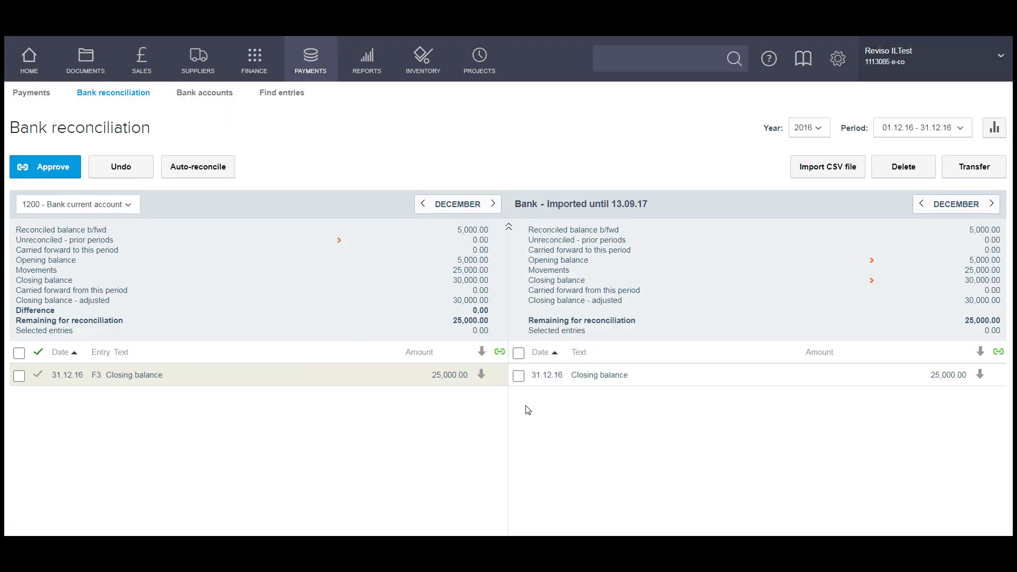
- Select the 31.12.16 closing balance entry on both the bank and ledger sides and approve the match again
click(519, 376)
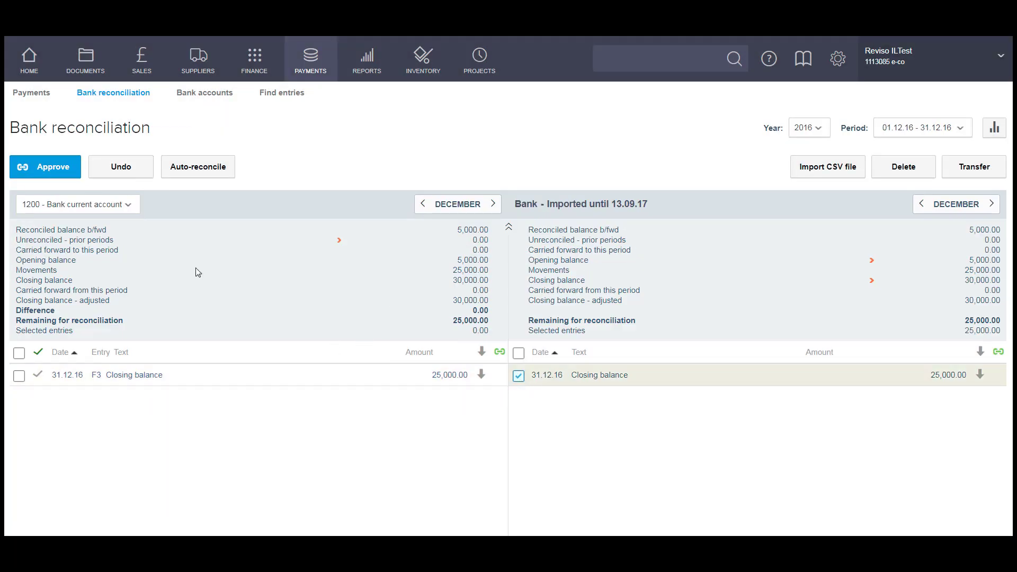
click(19, 376)
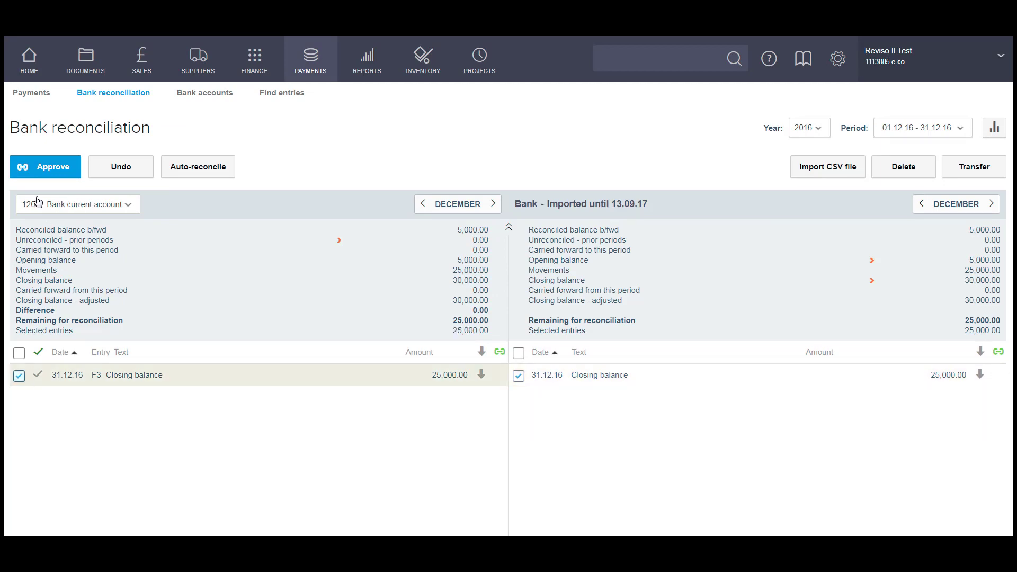
click(46, 172)
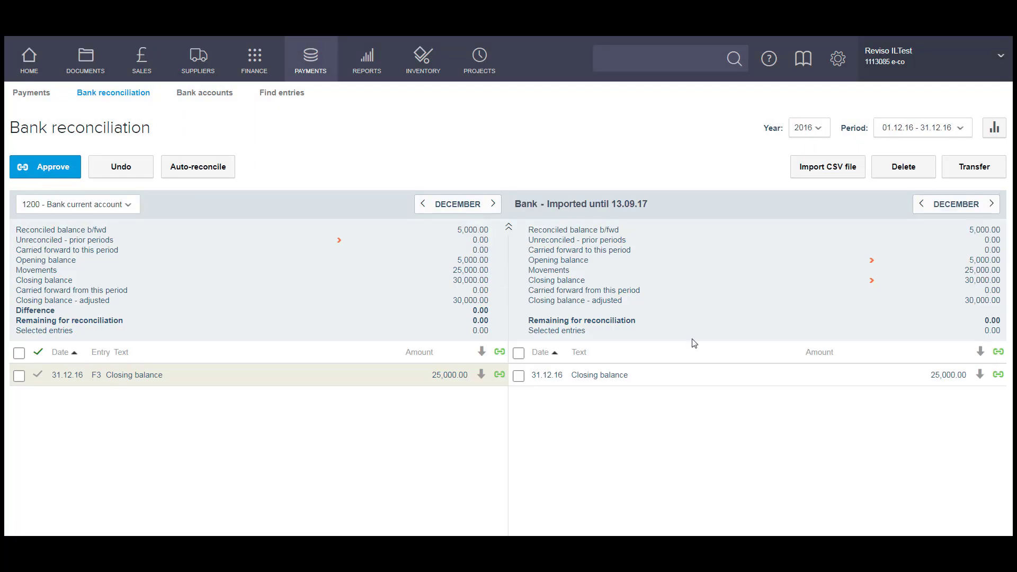
- Switch the bank reconciliation year to 2017
click(824, 131)
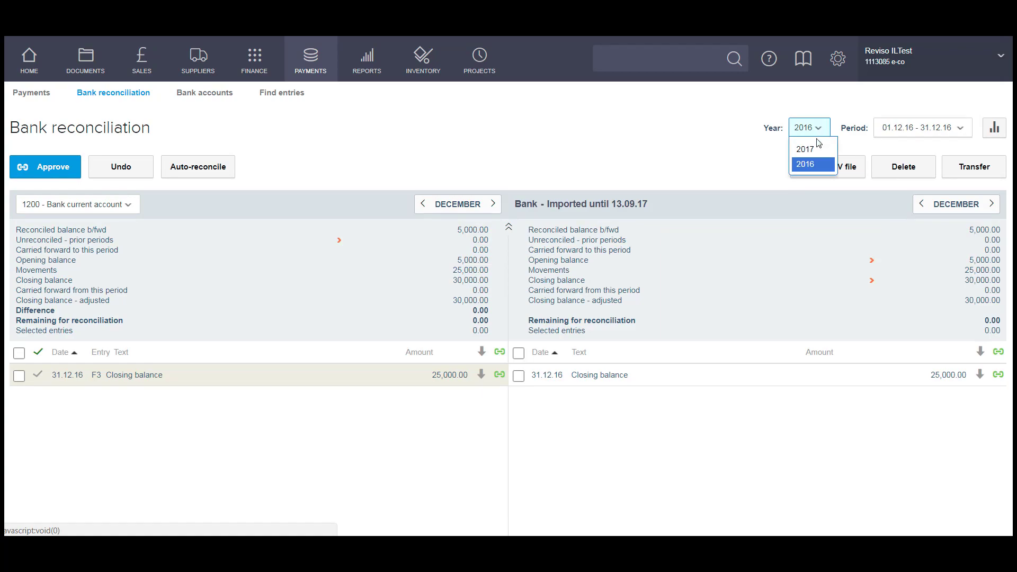
click(807, 150)
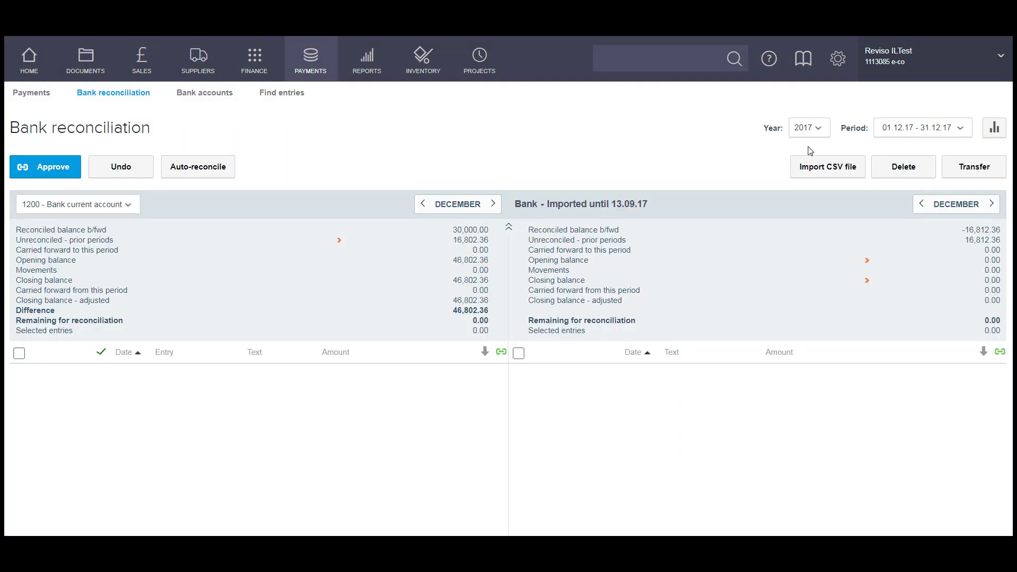
- Go through the 2017 reconciliation periods from January onwards to look for entries, ending at 01.07.17 - 31.07.17
click(922, 127)
click(895, 169)
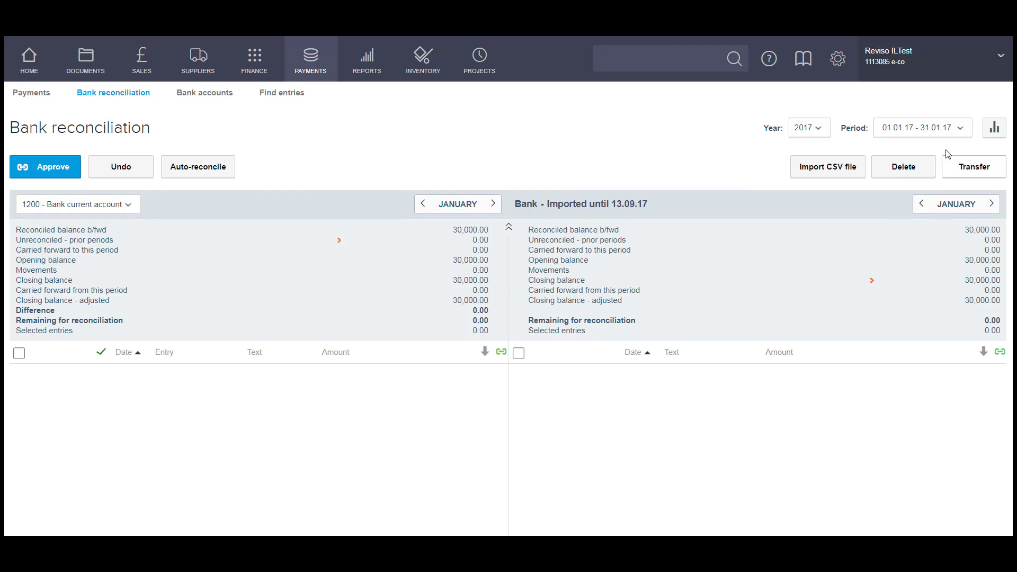
click(943, 130)
click(918, 182)
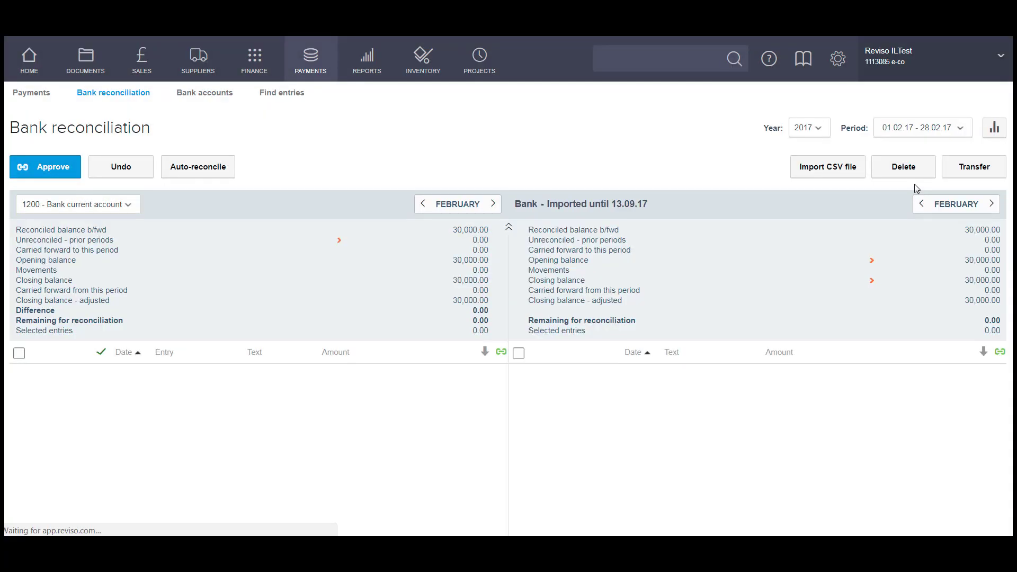
click(920, 129)
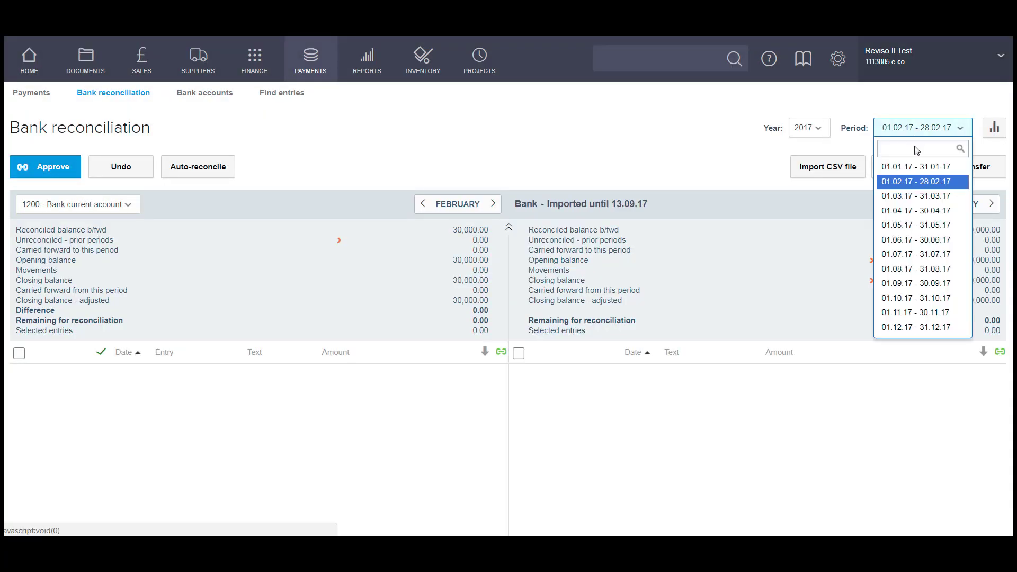
click(901, 196)
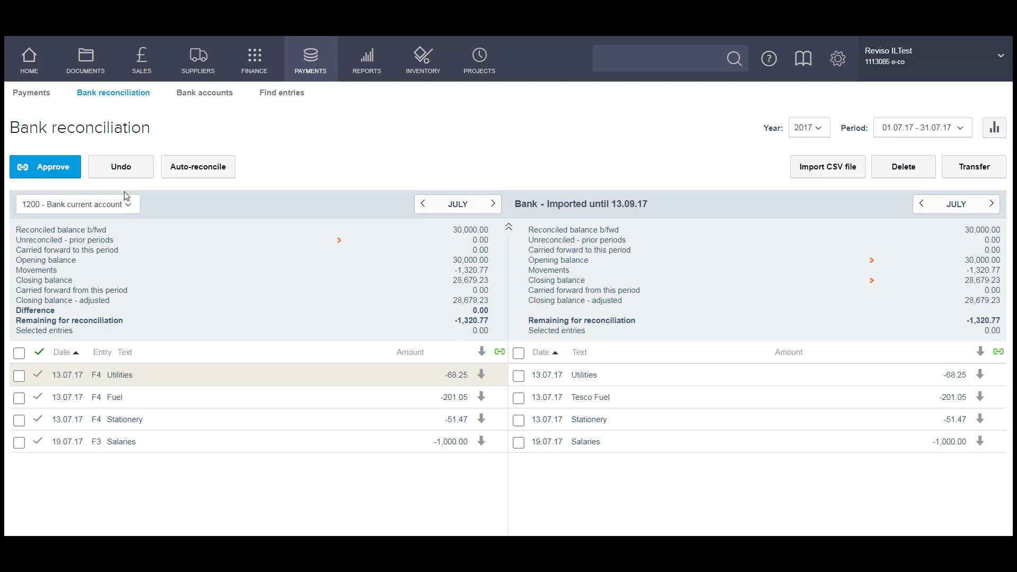
- Auto-reconcile the July 2017 entries with number of days +/- set to 5 and review the July reconciliation report
click(182, 174)
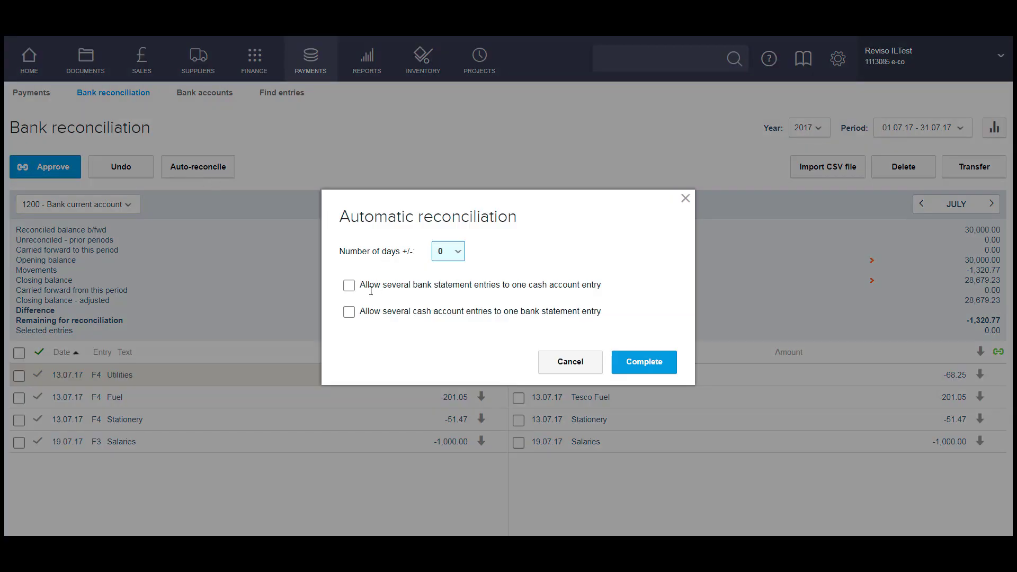
click(456, 253)
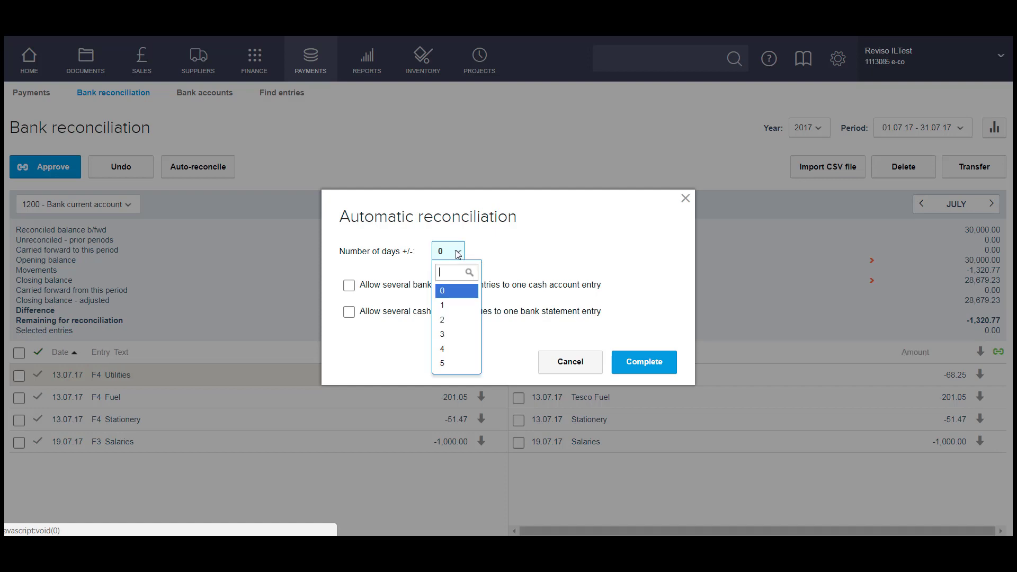
click(442, 364)
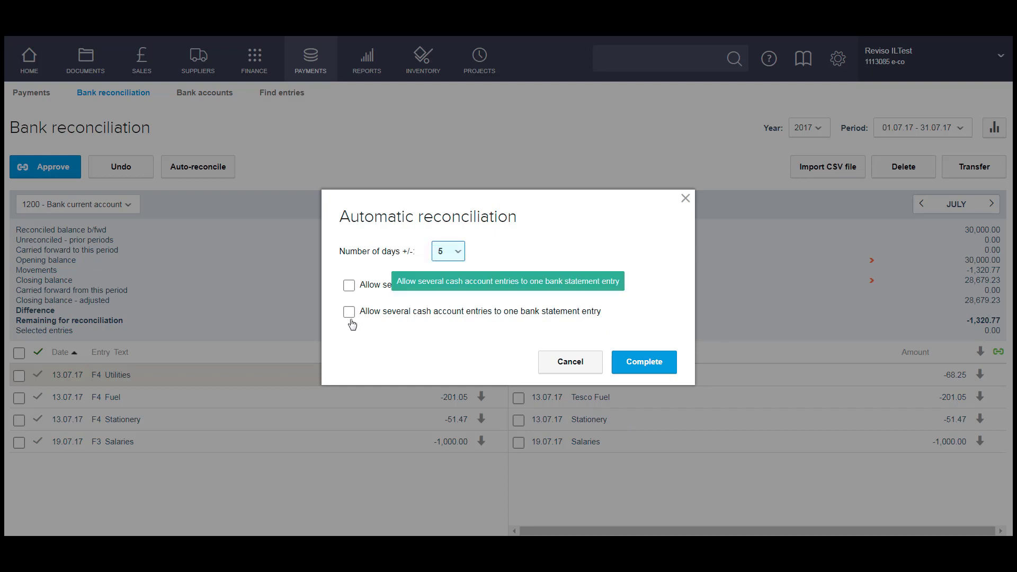
click(642, 366)
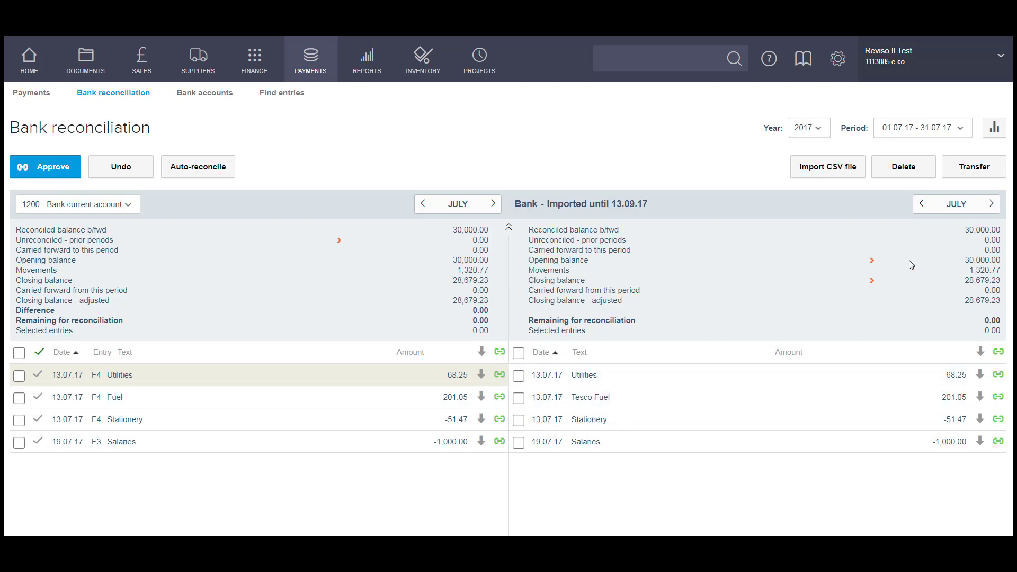
click(994, 132)
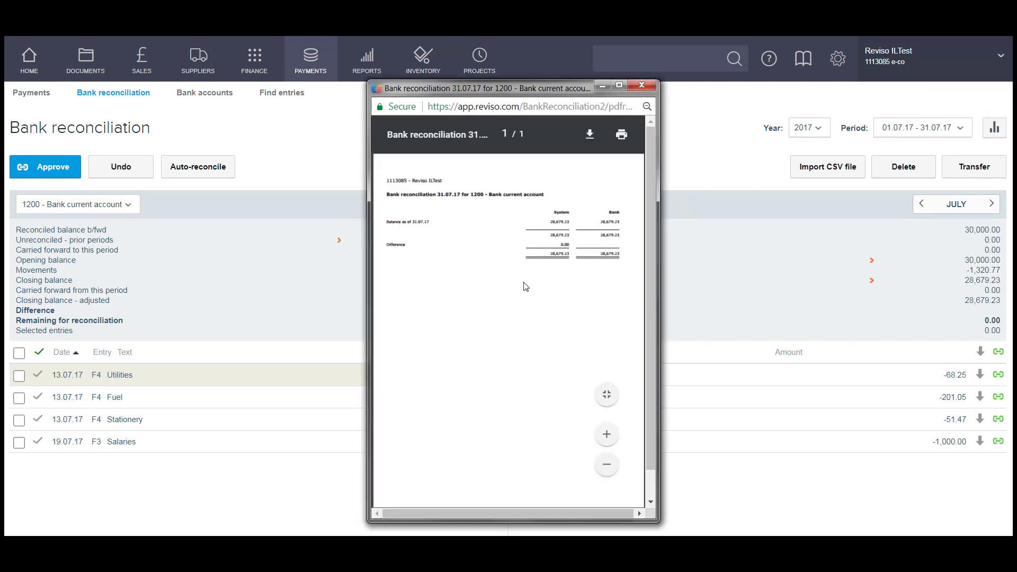
click(642, 86)
- Change the period to 01.08.17 - 31.08.17 and auto-reconcile its entries with a 5-day tolerance
click(957, 133)
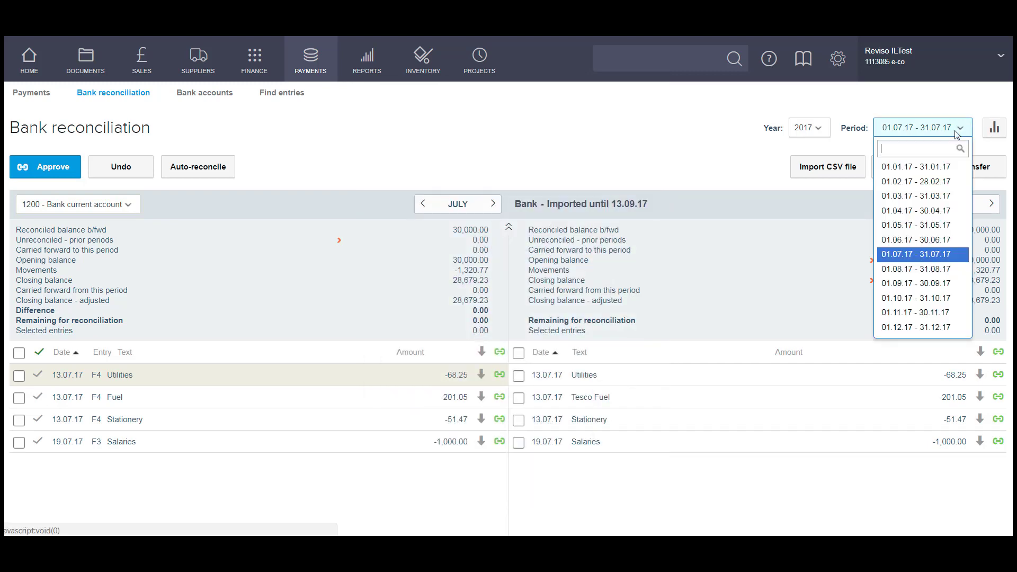
click(907, 268)
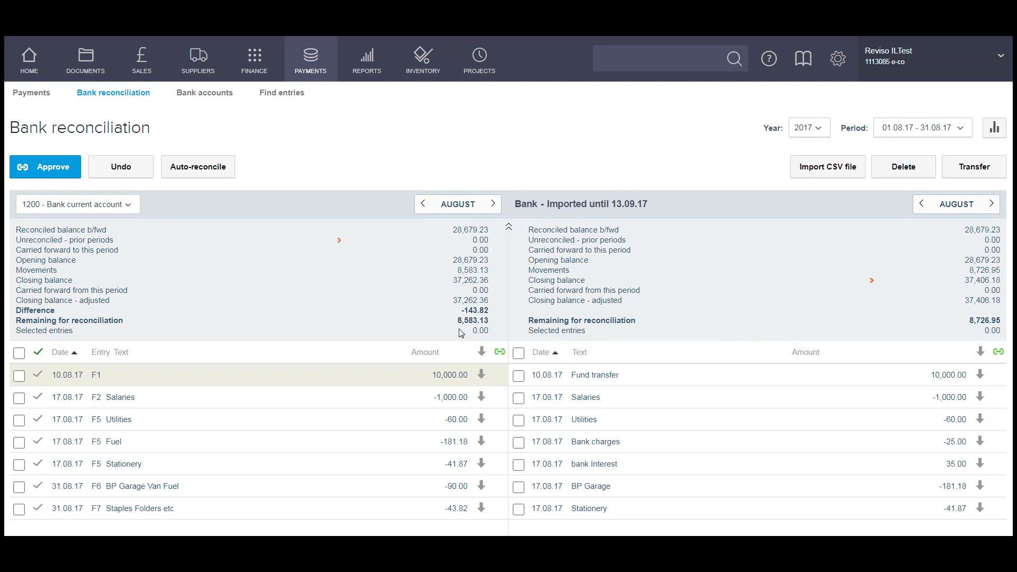
click(182, 168)
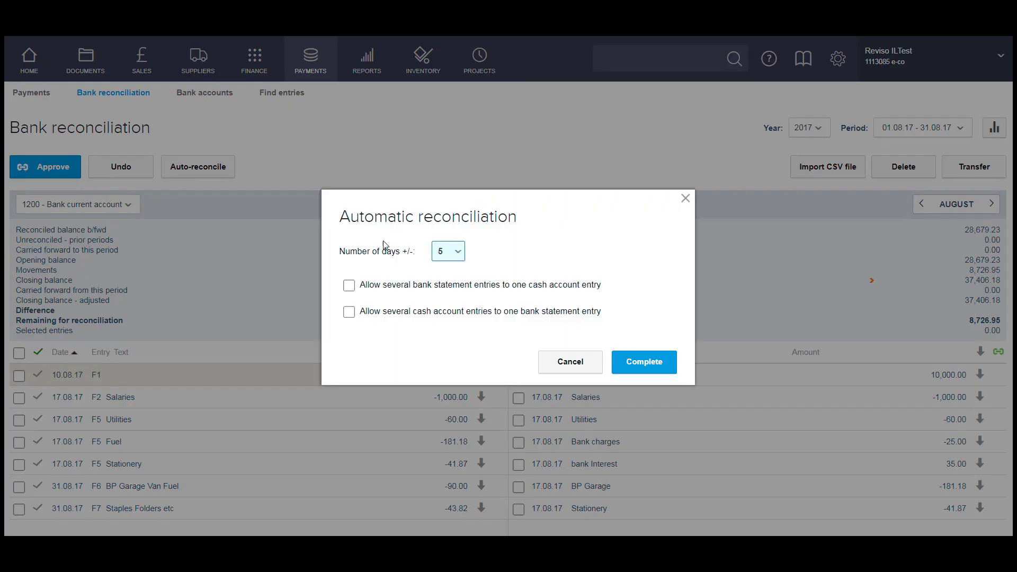
click(644, 362)
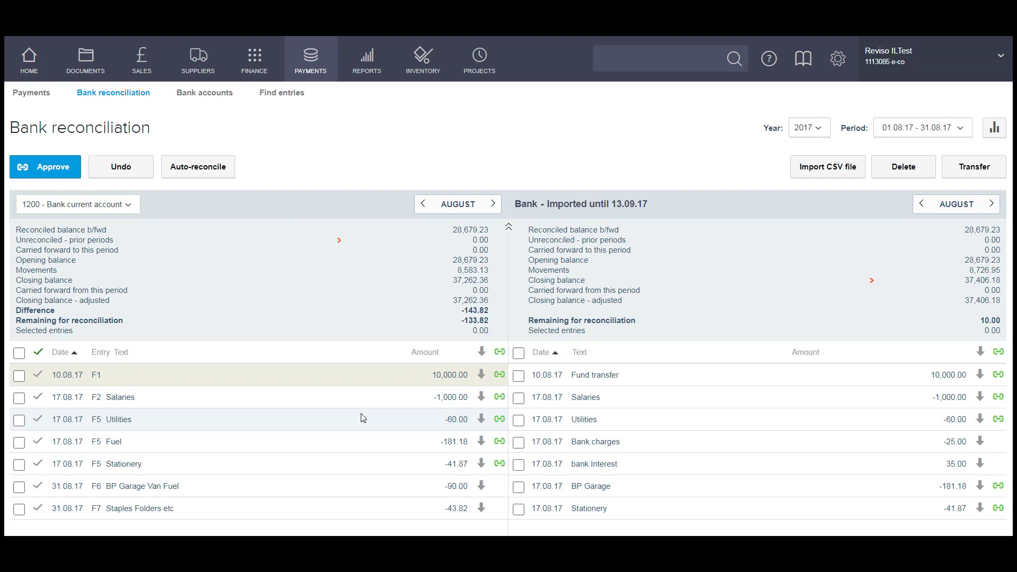
- Transfer the unmatched Bank charges and bank Interest statement lines to payments and set both to the F, Journal entry number series
click(520, 446)
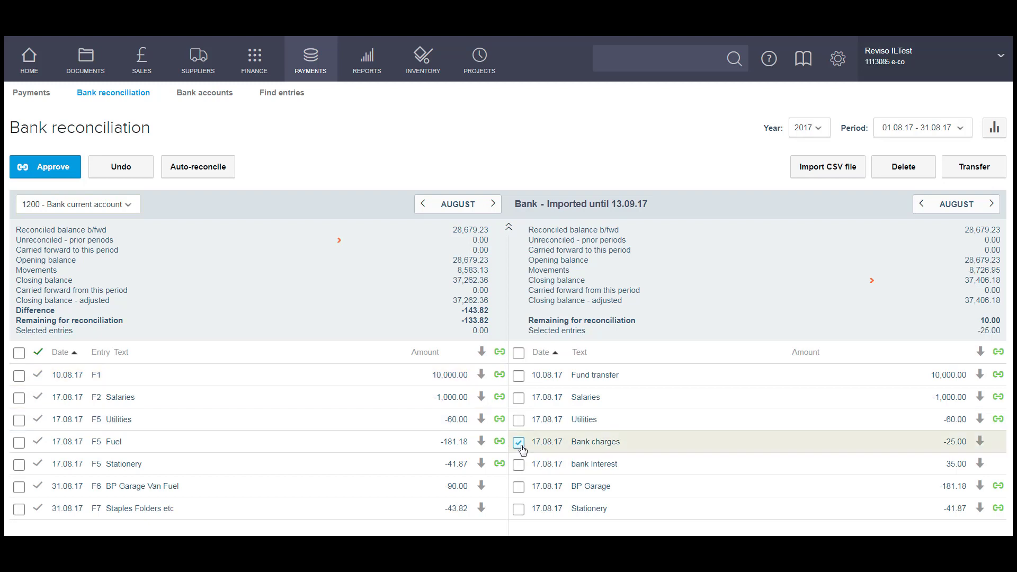
click(519, 466)
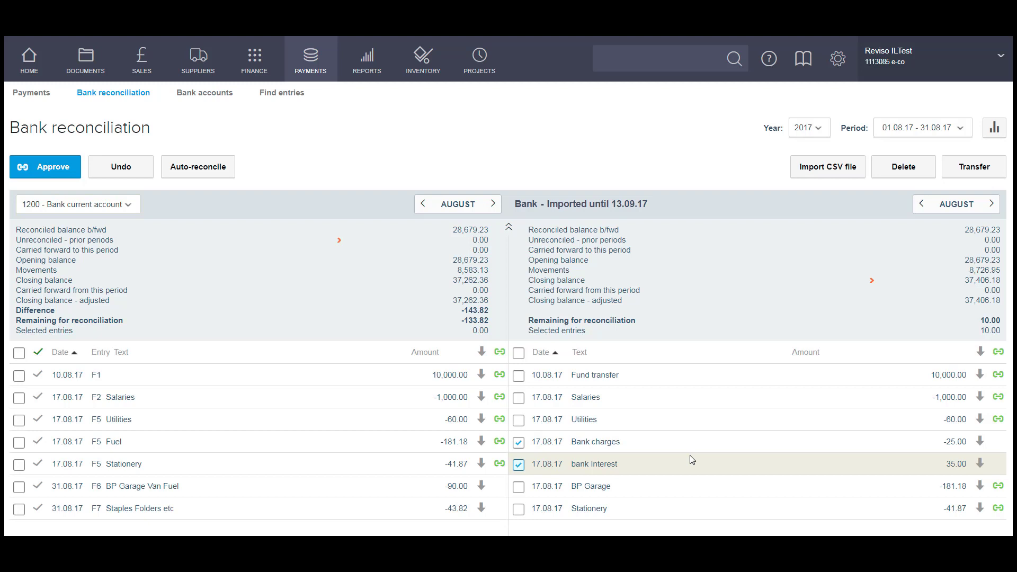
click(971, 169)
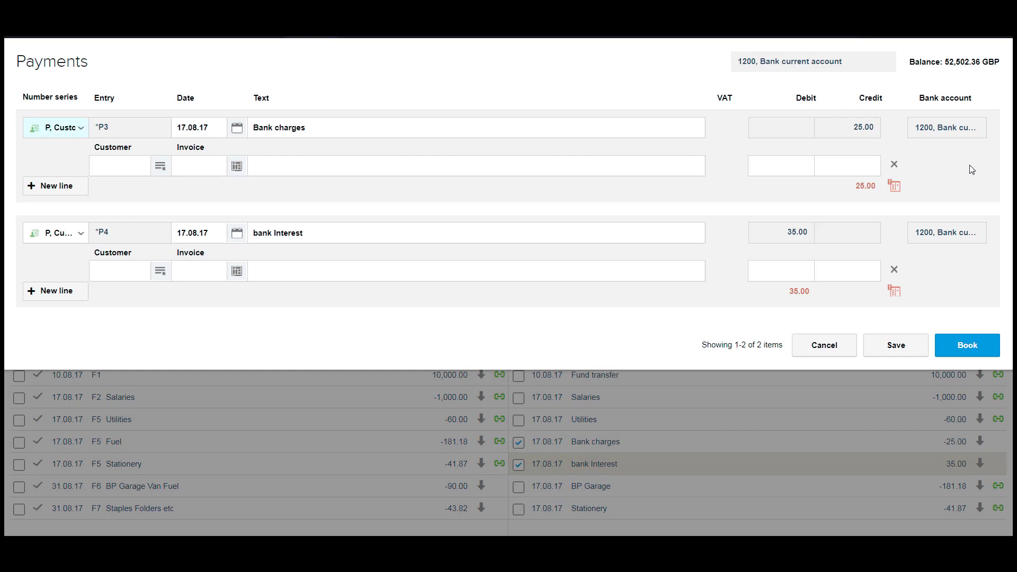
click(82, 132)
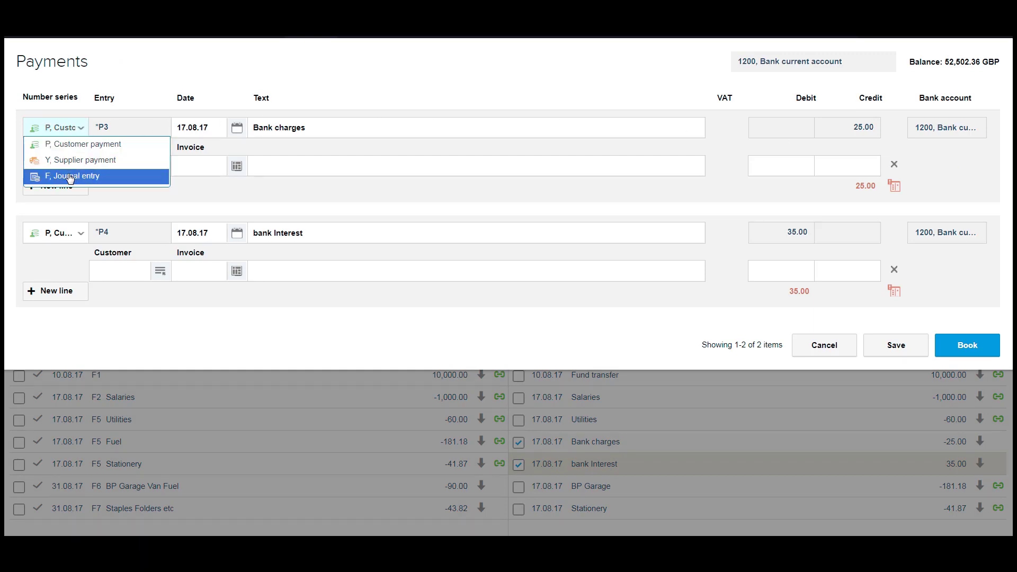
click(70, 176)
click(80, 233)
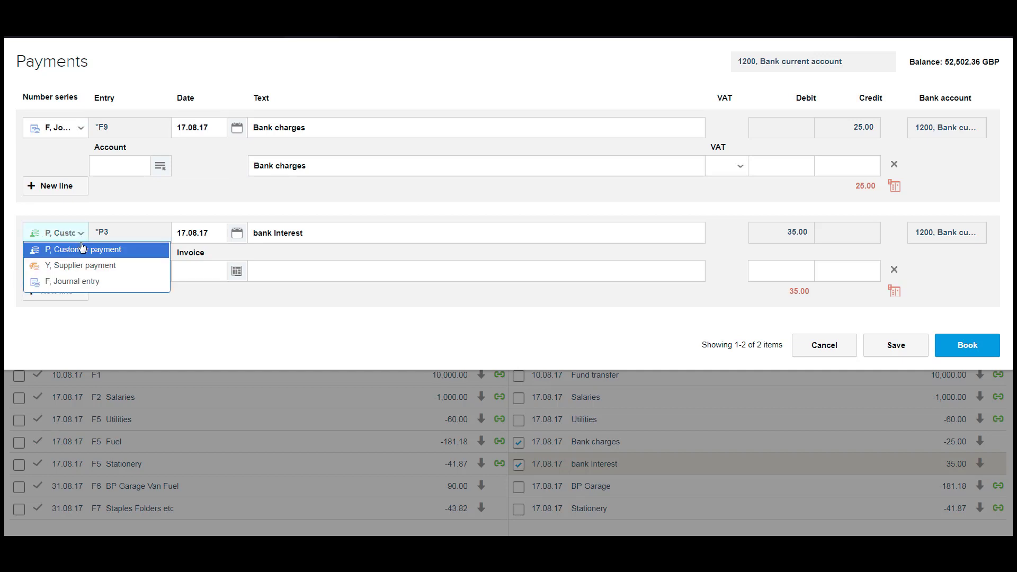
click(76, 283)
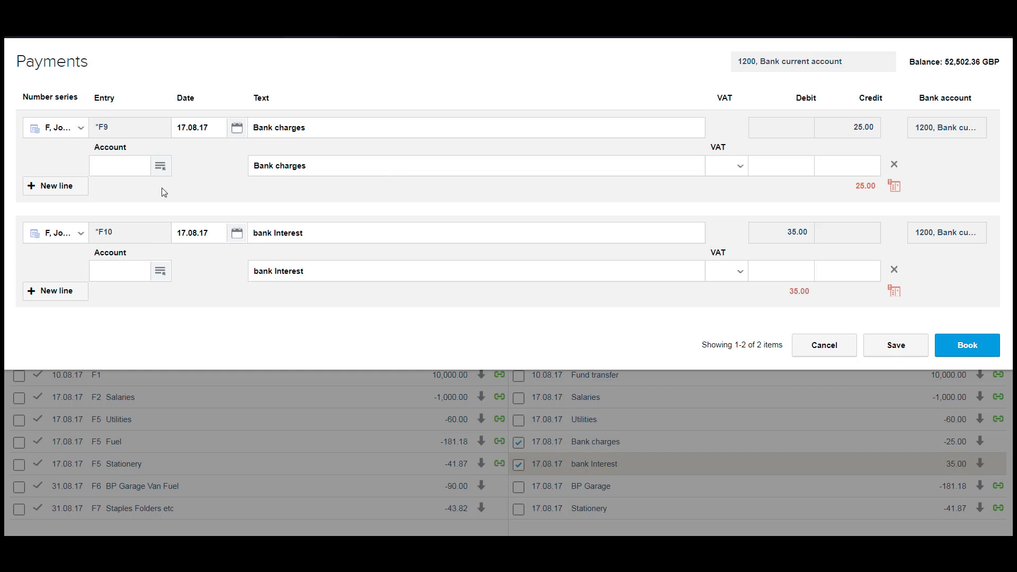
- Assign account 7901 - Bank charges to the bank charges entry and 4906 - Bank interest received to the bank interest entry
click(137, 168)
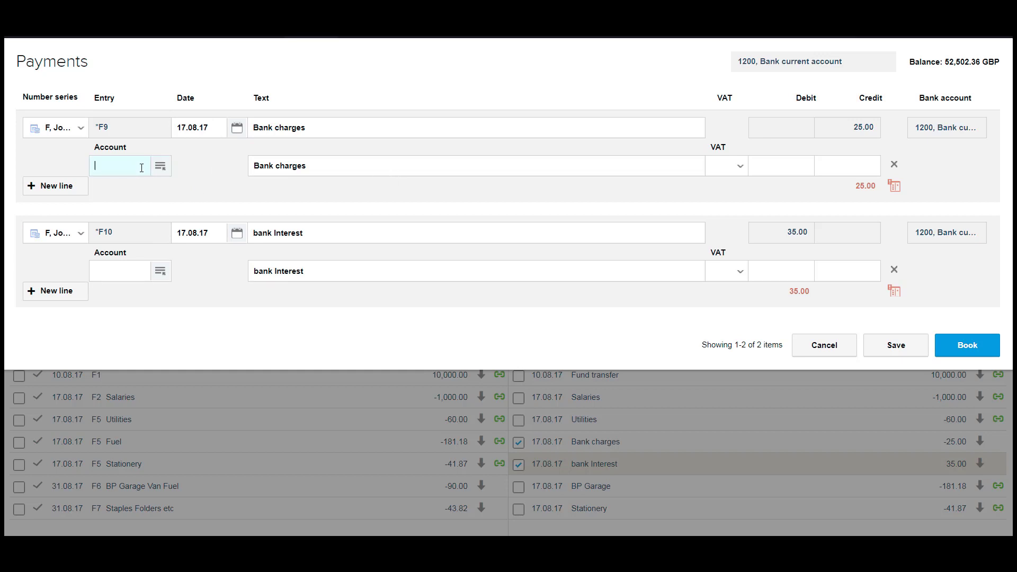
text(ban)
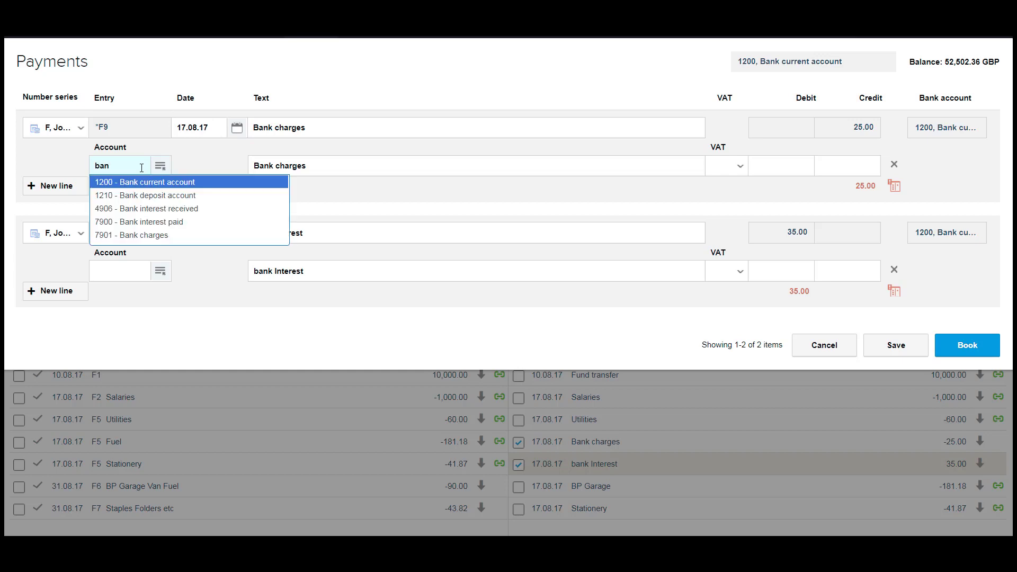
click(150, 235)
click(134, 275)
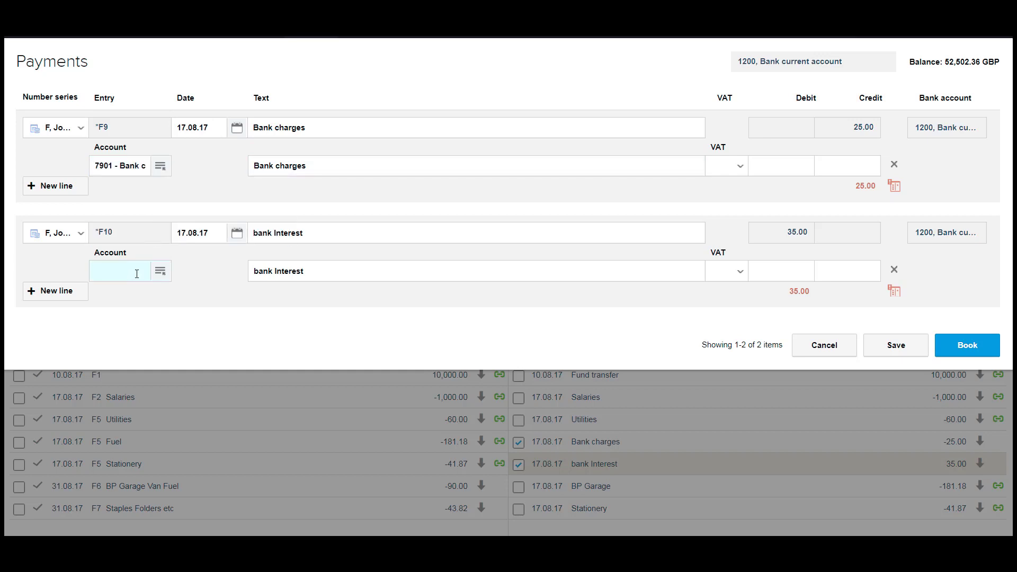
text(bank)
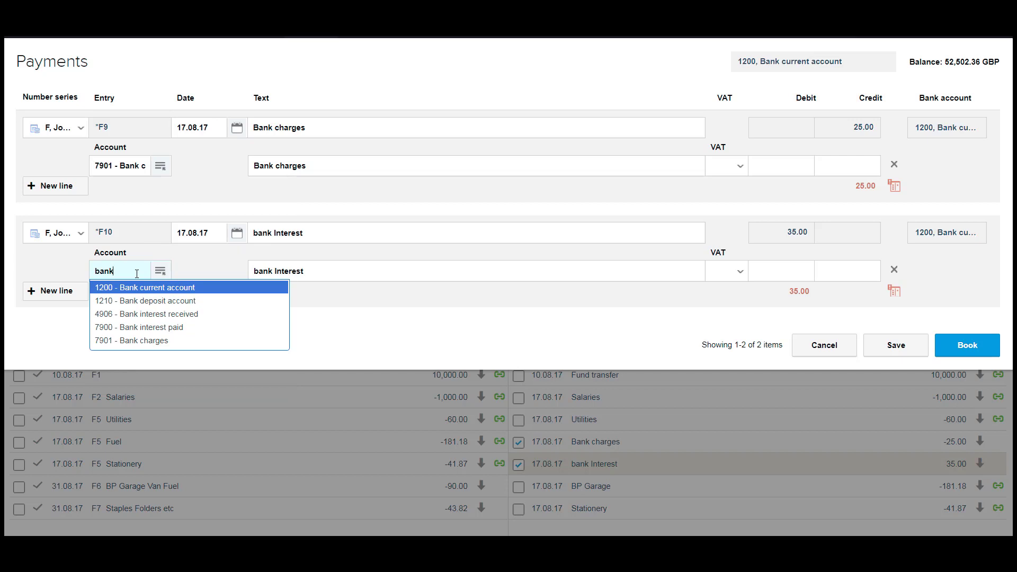
click(142, 315)
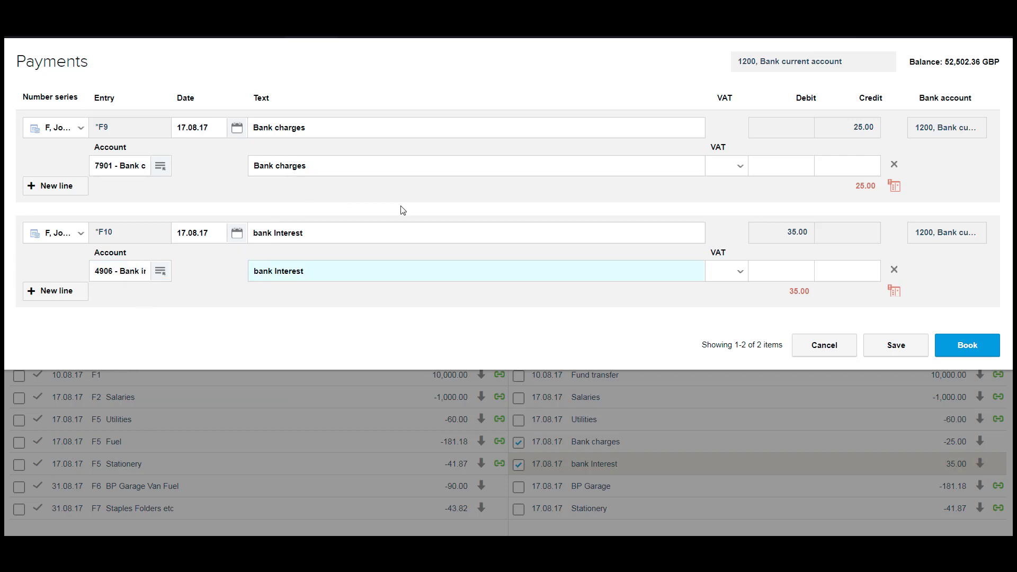
- Enter a 25.00 debit for the bank charges and a 35.00 credit for the bank interest, and book both entries
click(798, 169)
text(25.00)
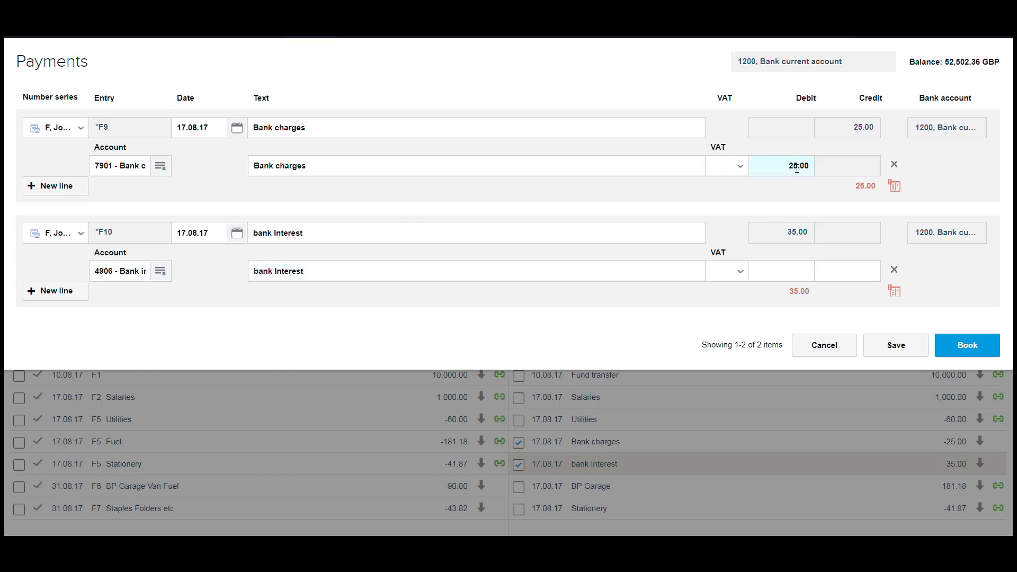
key(Tab)
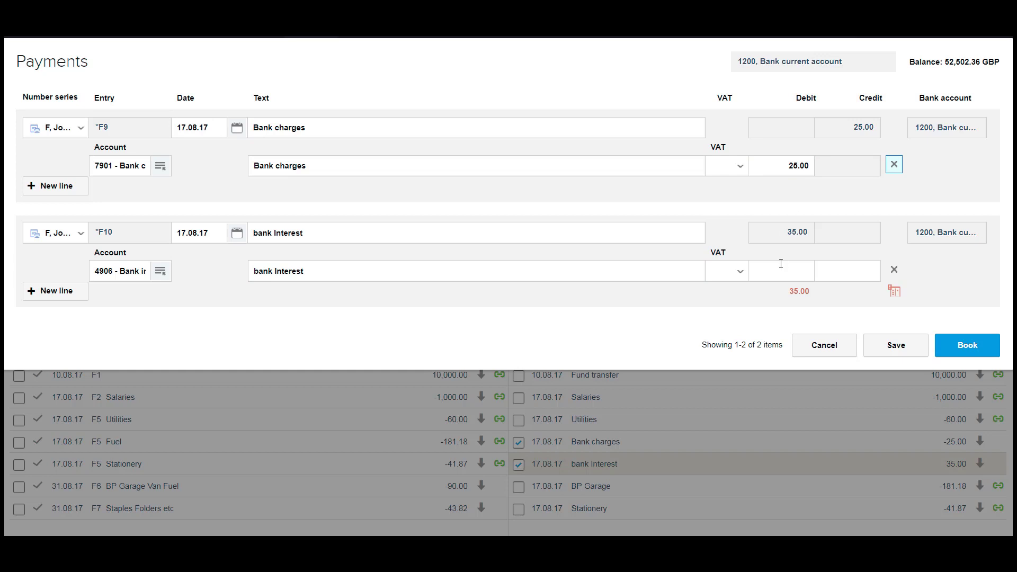
click(835, 273)
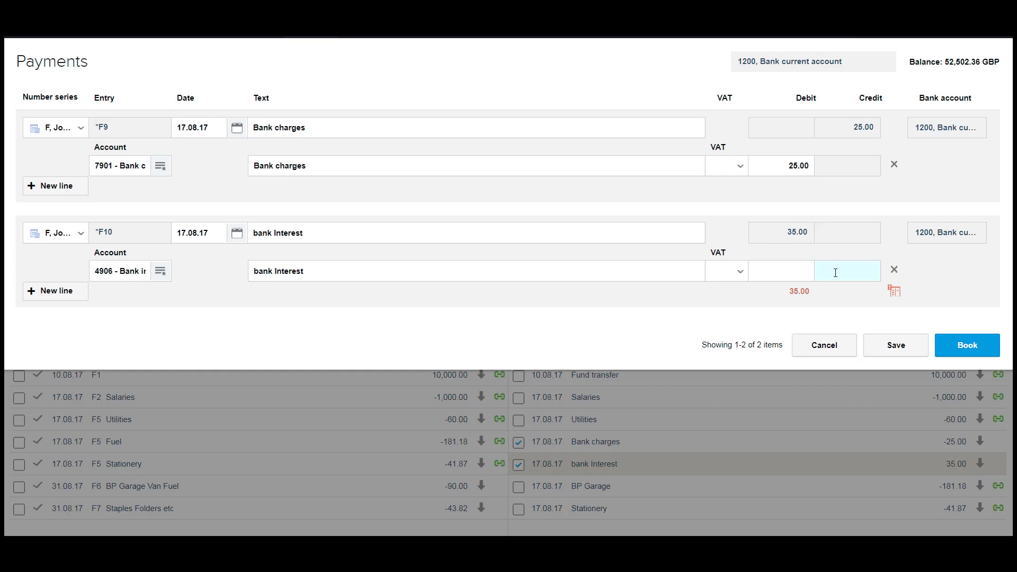
text(35.00)
key(Tab)
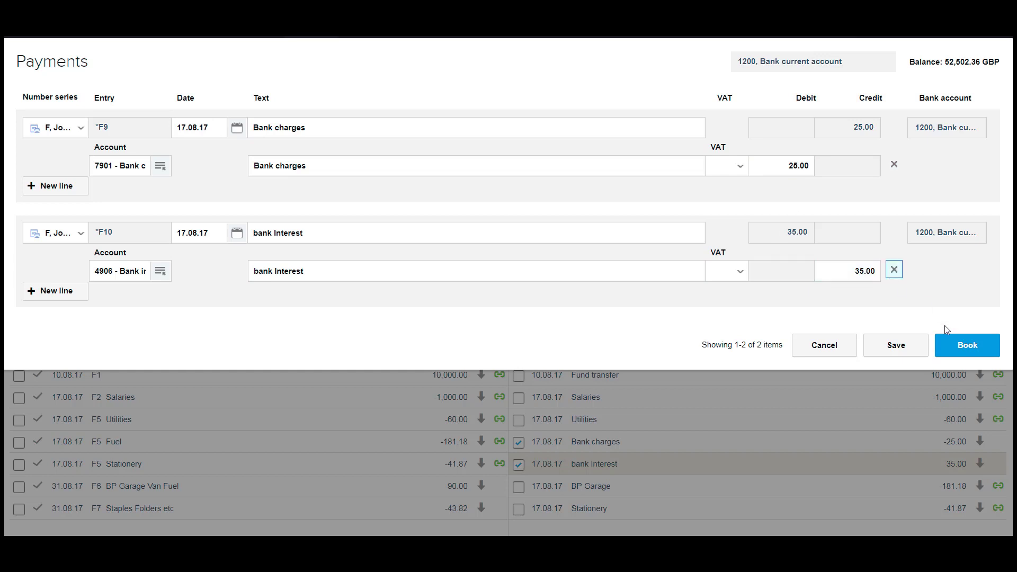
click(958, 349)
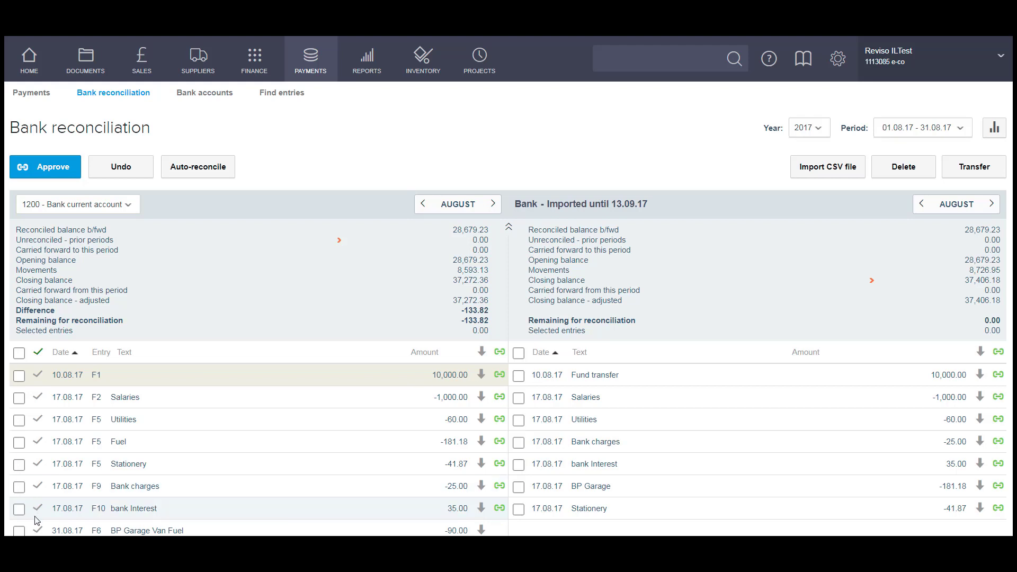
- Show only the unreconciled August ledger entries and compare them with the September bank statement entries
click(499, 352)
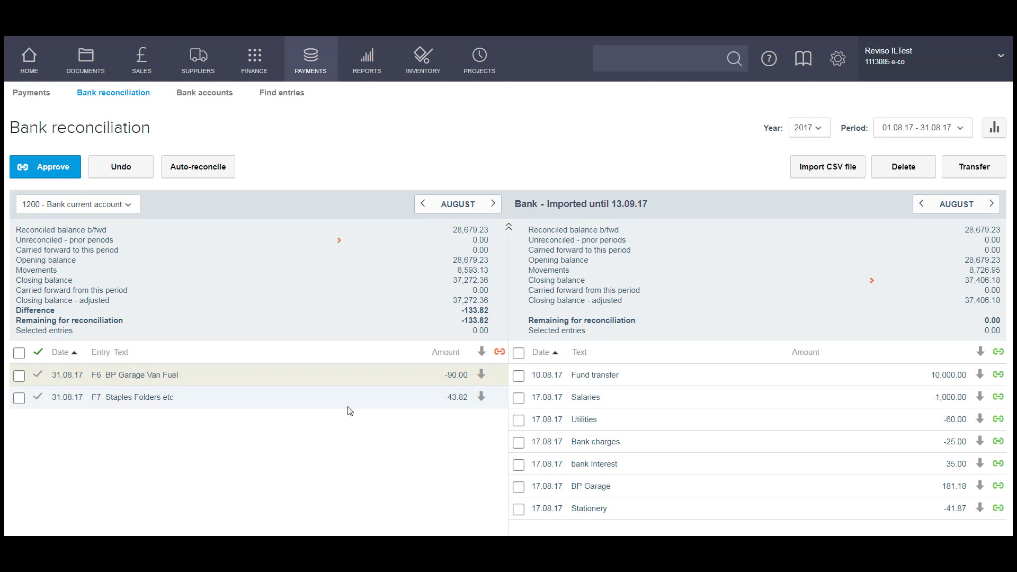
click(991, 204)
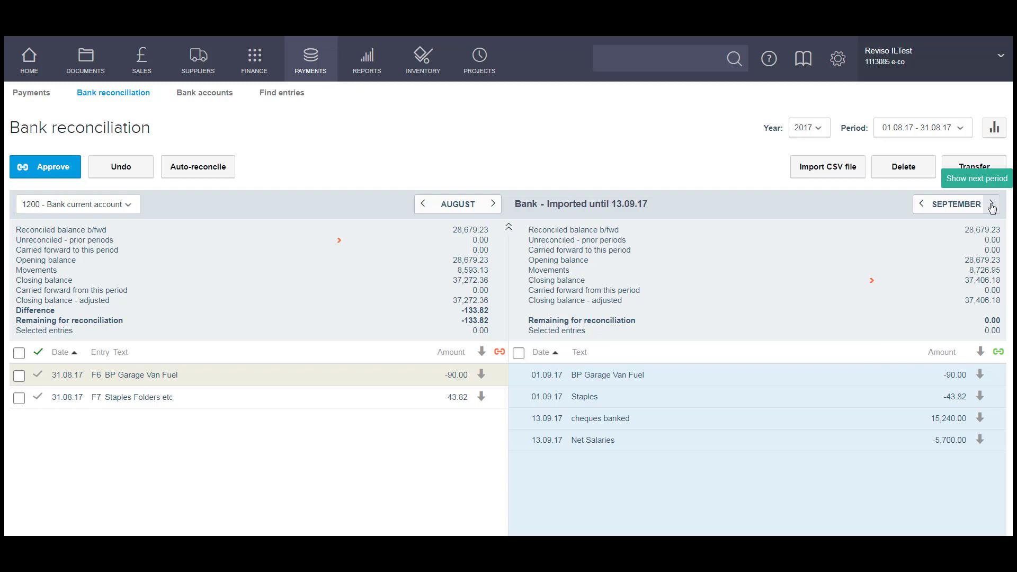
click(922, 205)
click(990, 206)
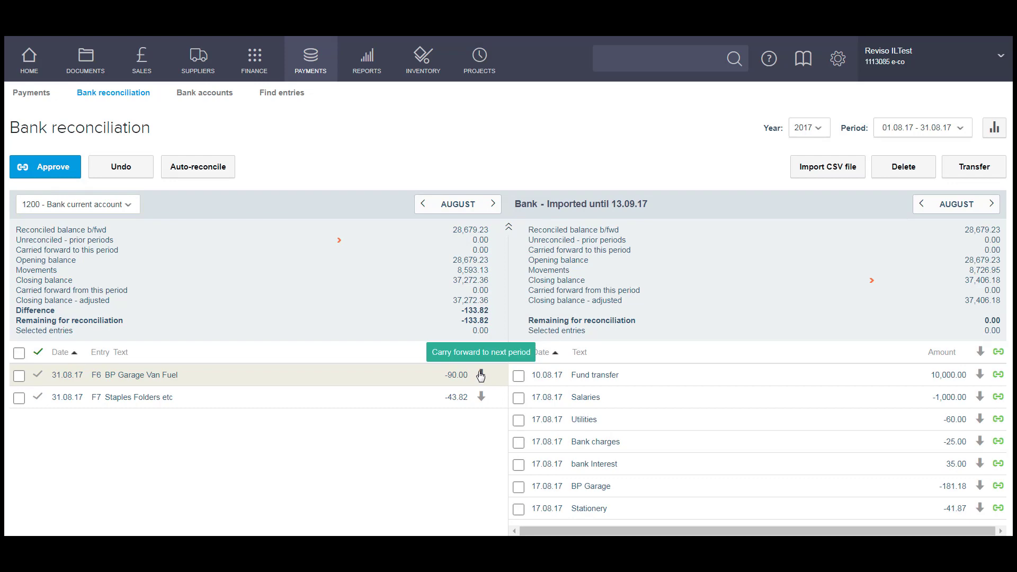
- Carry forward the BP Garage Van Fuel and Staples Folders etc ledger entries to the next period and open the August reconciliation report
click(480, 375)
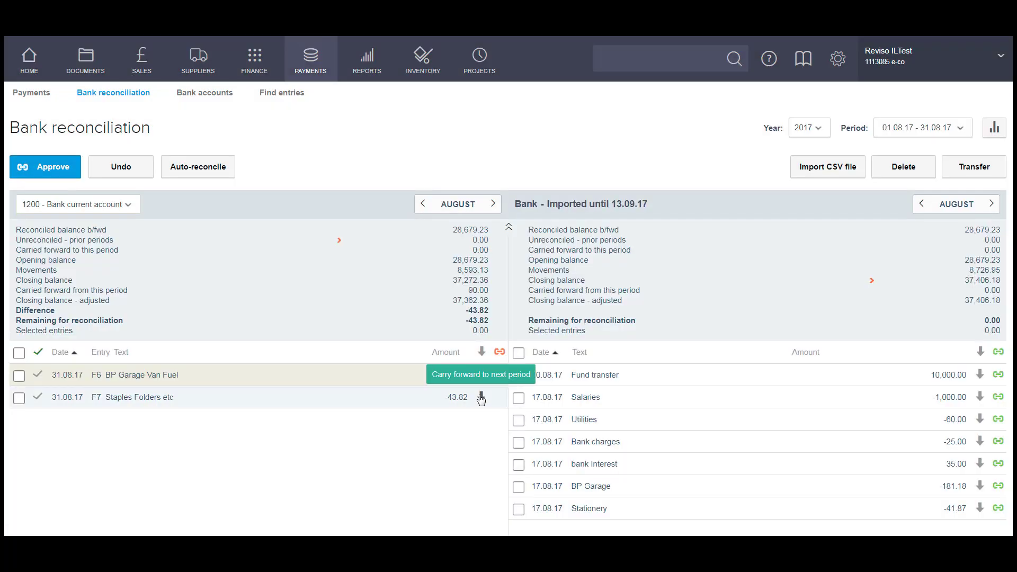
click(481, 398)
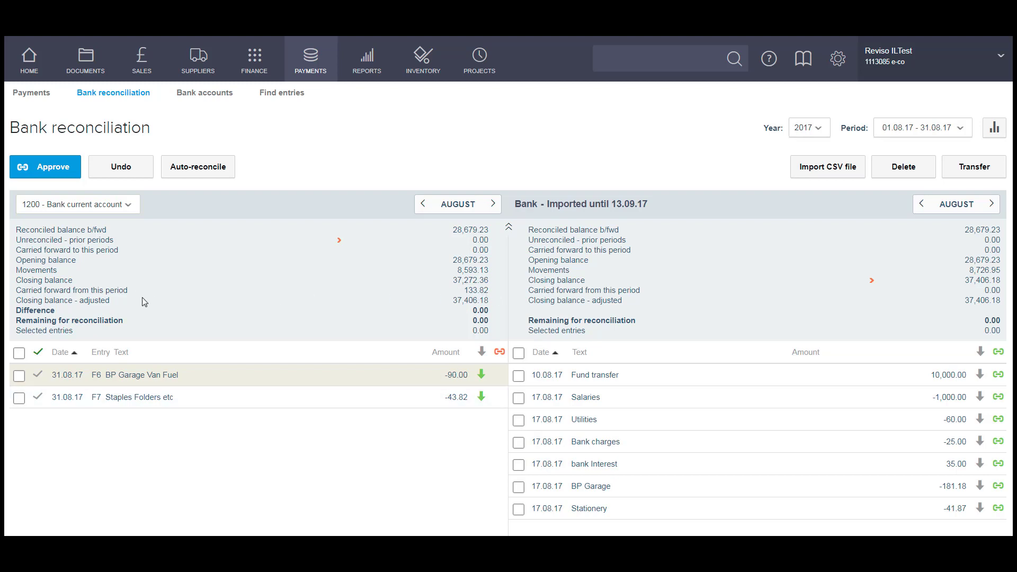
click(994, 129)
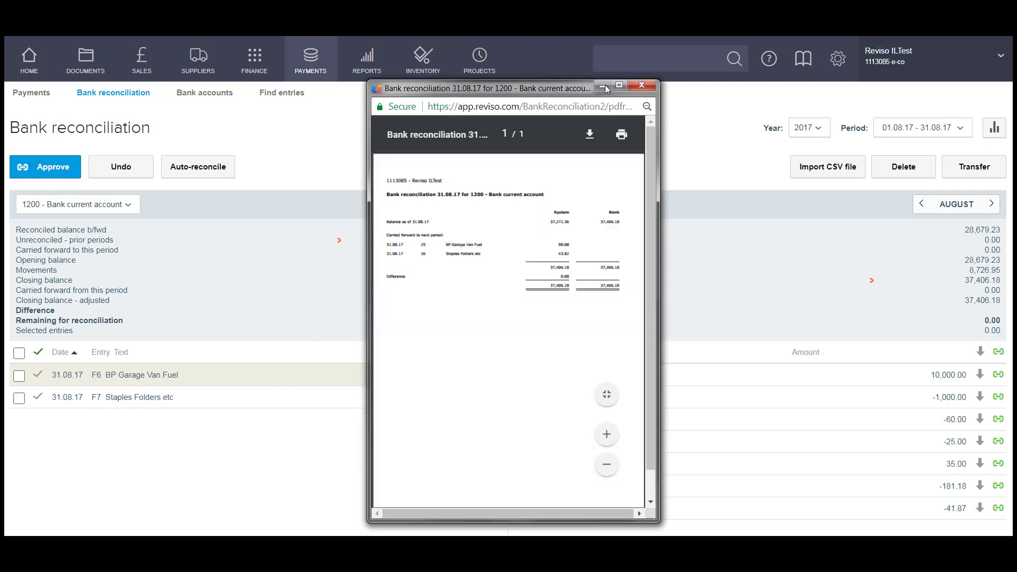
- Enlarge the August bank reconciliation report to examine its system and bank balances and the entries carried forward to the next period
click(620, 85)
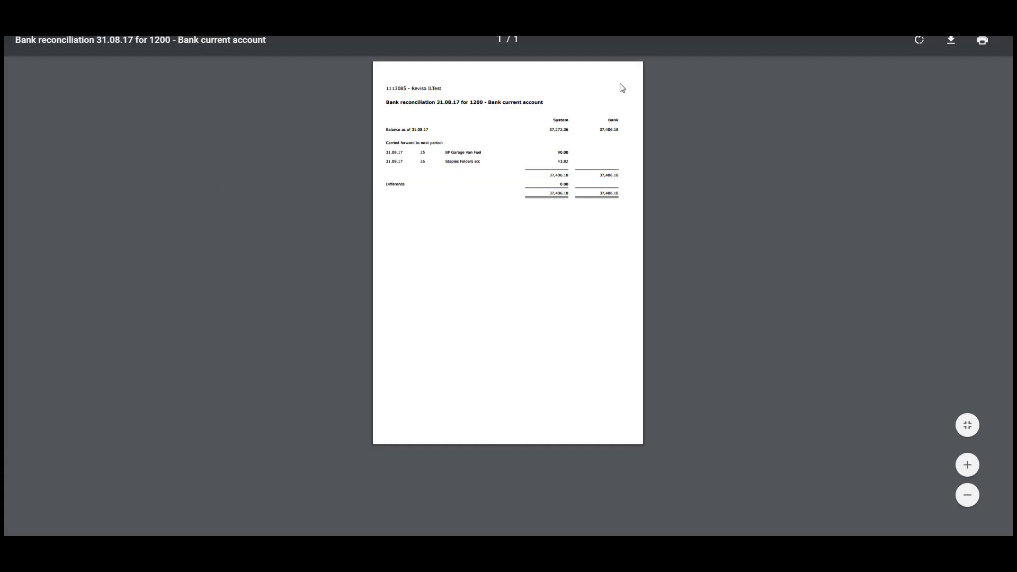
click(966, 465)
click(966, 465)
click(967, 465)
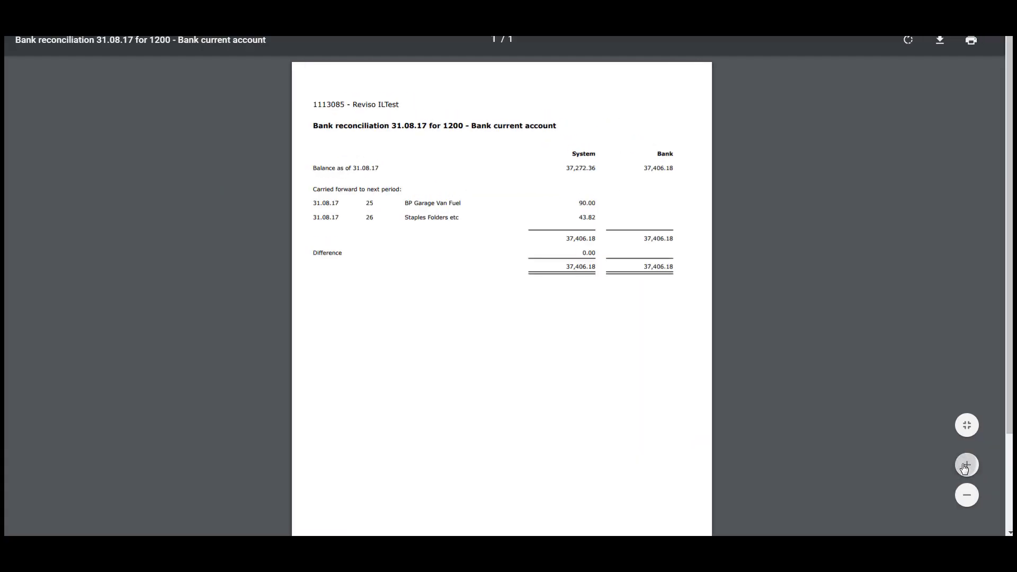
click(967, 465)
click(966, 465)
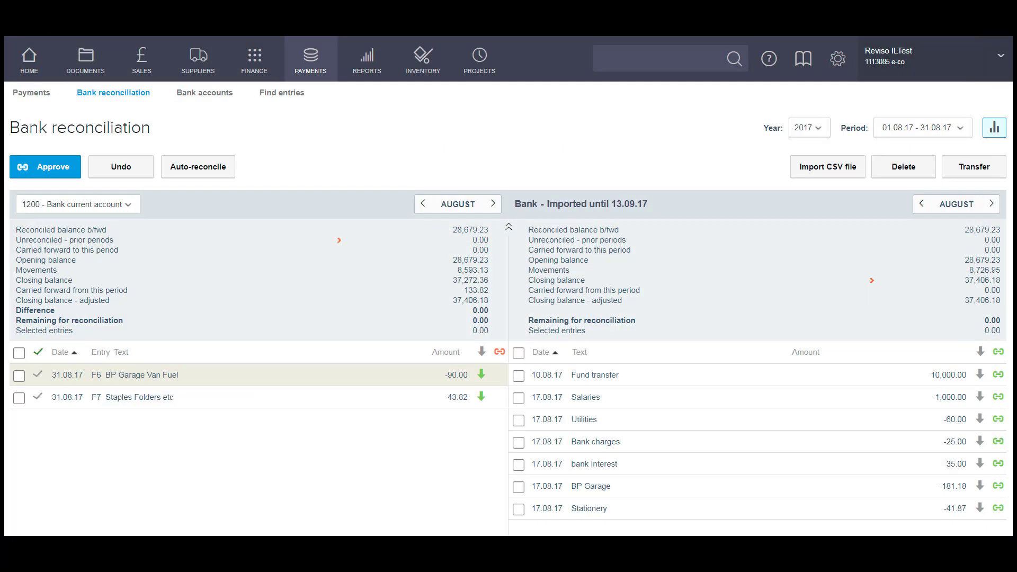
- View the carried-forward entries in the period 01.09.17 - 30.09.17, and return to 01.08.17 - 31.08.17 to compare them
click(960, 129)
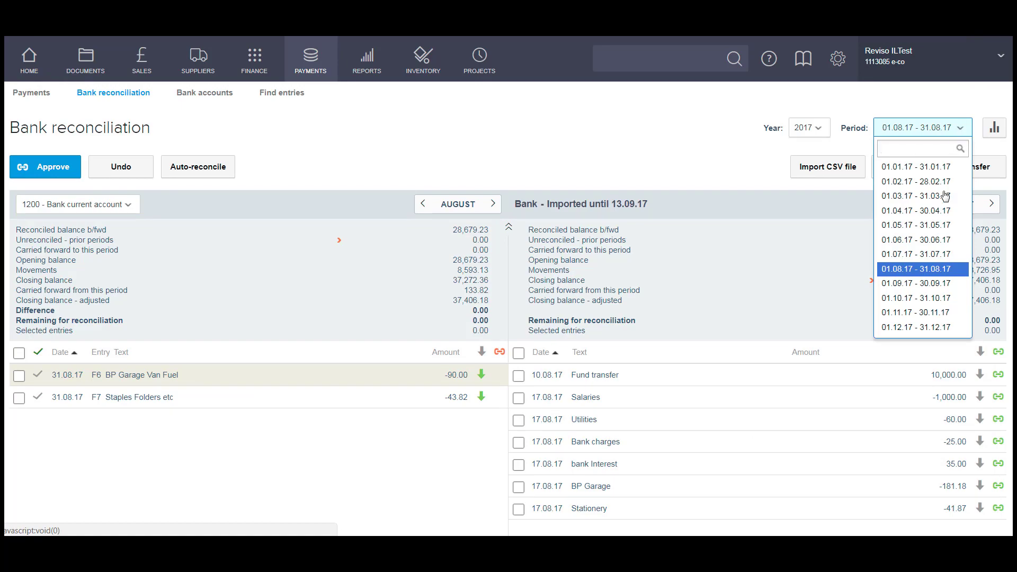
click(891, 285)
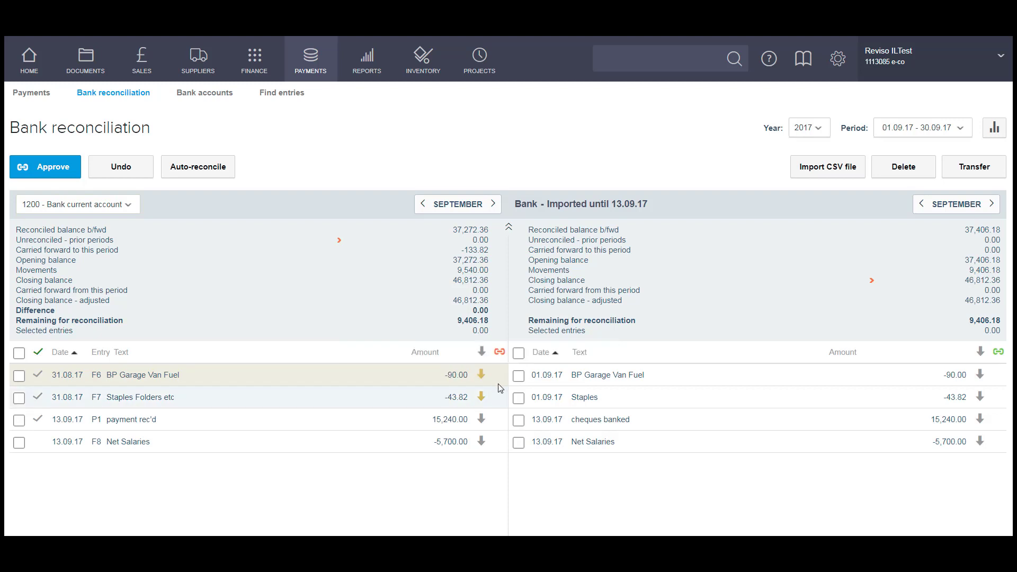
click(911, 131)
click(900, 269)
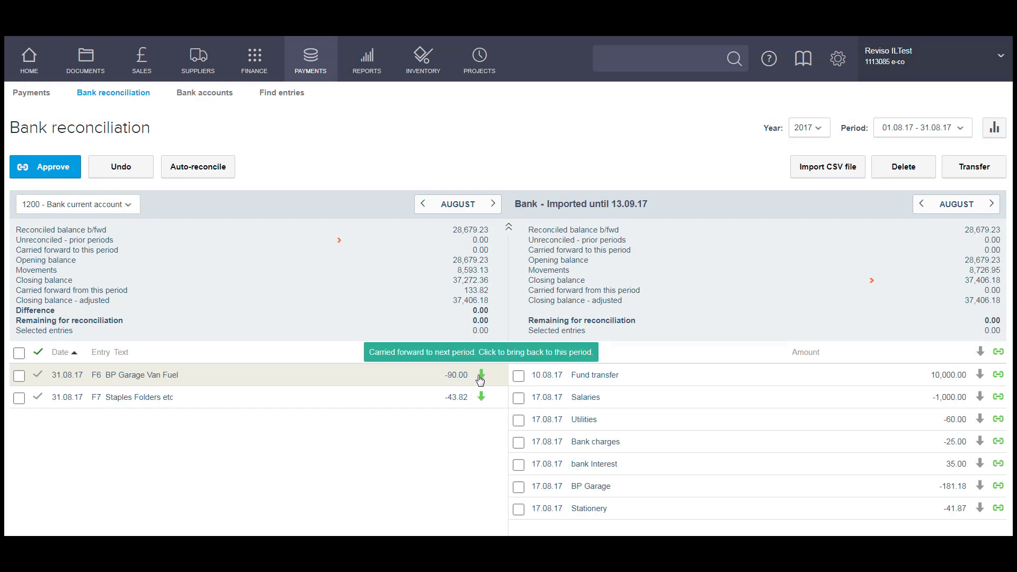
- For the period 01.09.17 - 30.09.17, select all ledger entries and all bank statement entries and approve their reconciliation
click(904, 128)
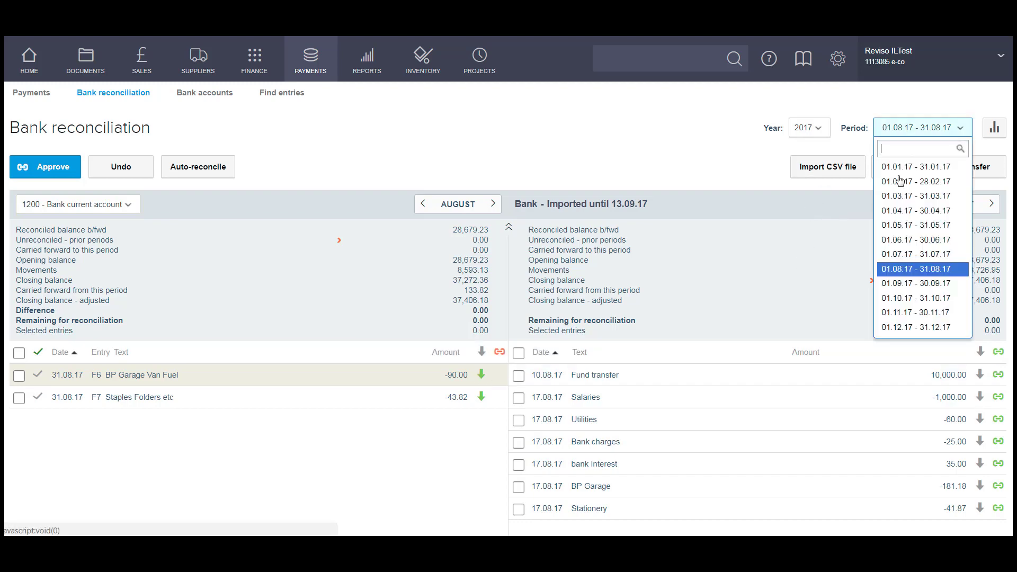
click(895, 284)
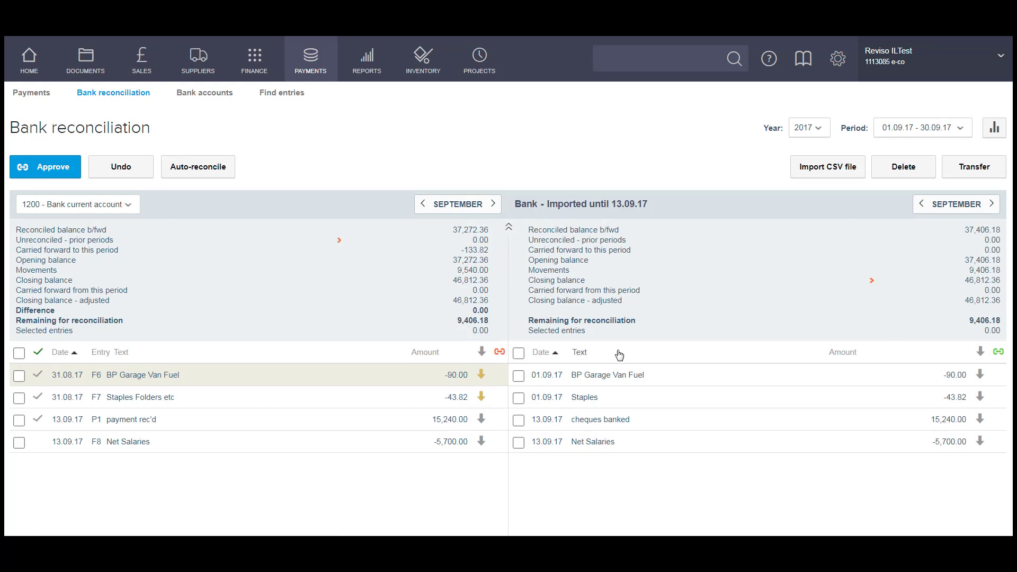
click(519, 353)
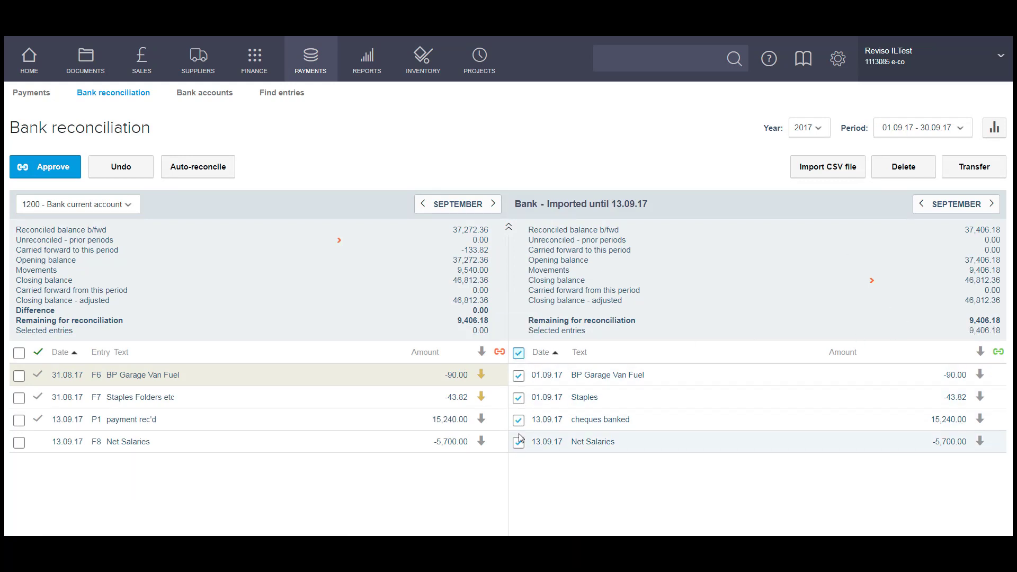
click(19, 353)
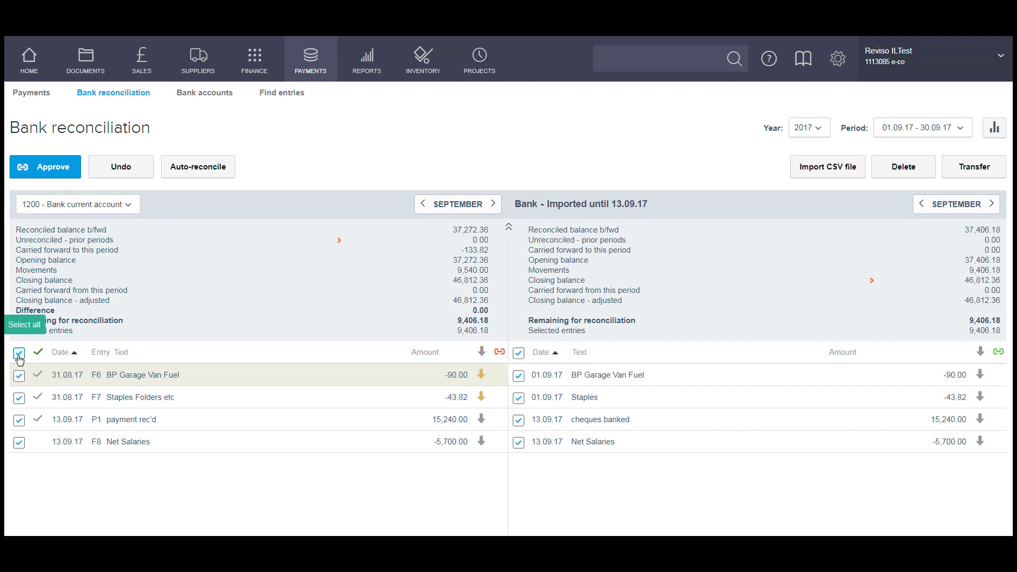
click(40, 166)
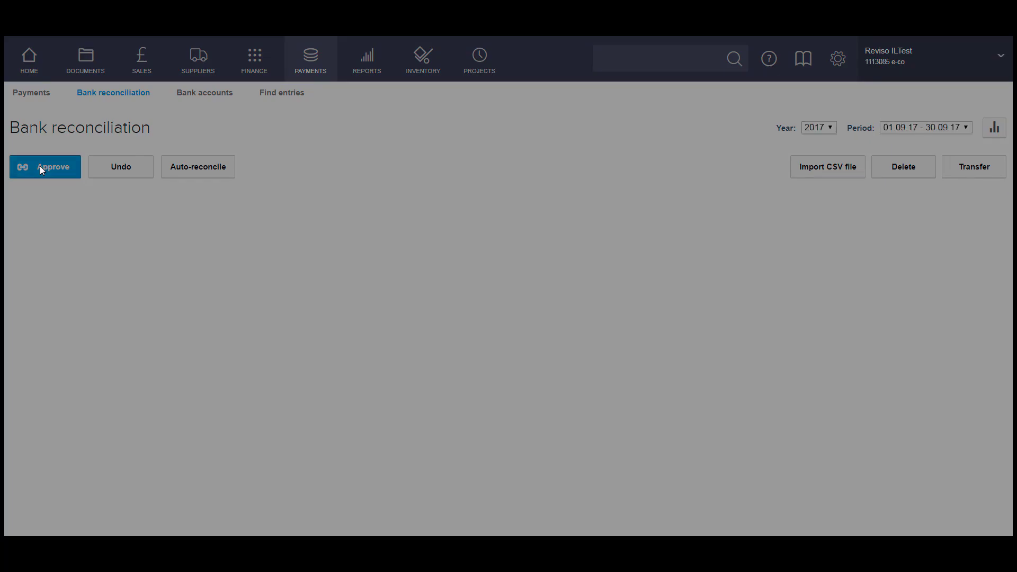